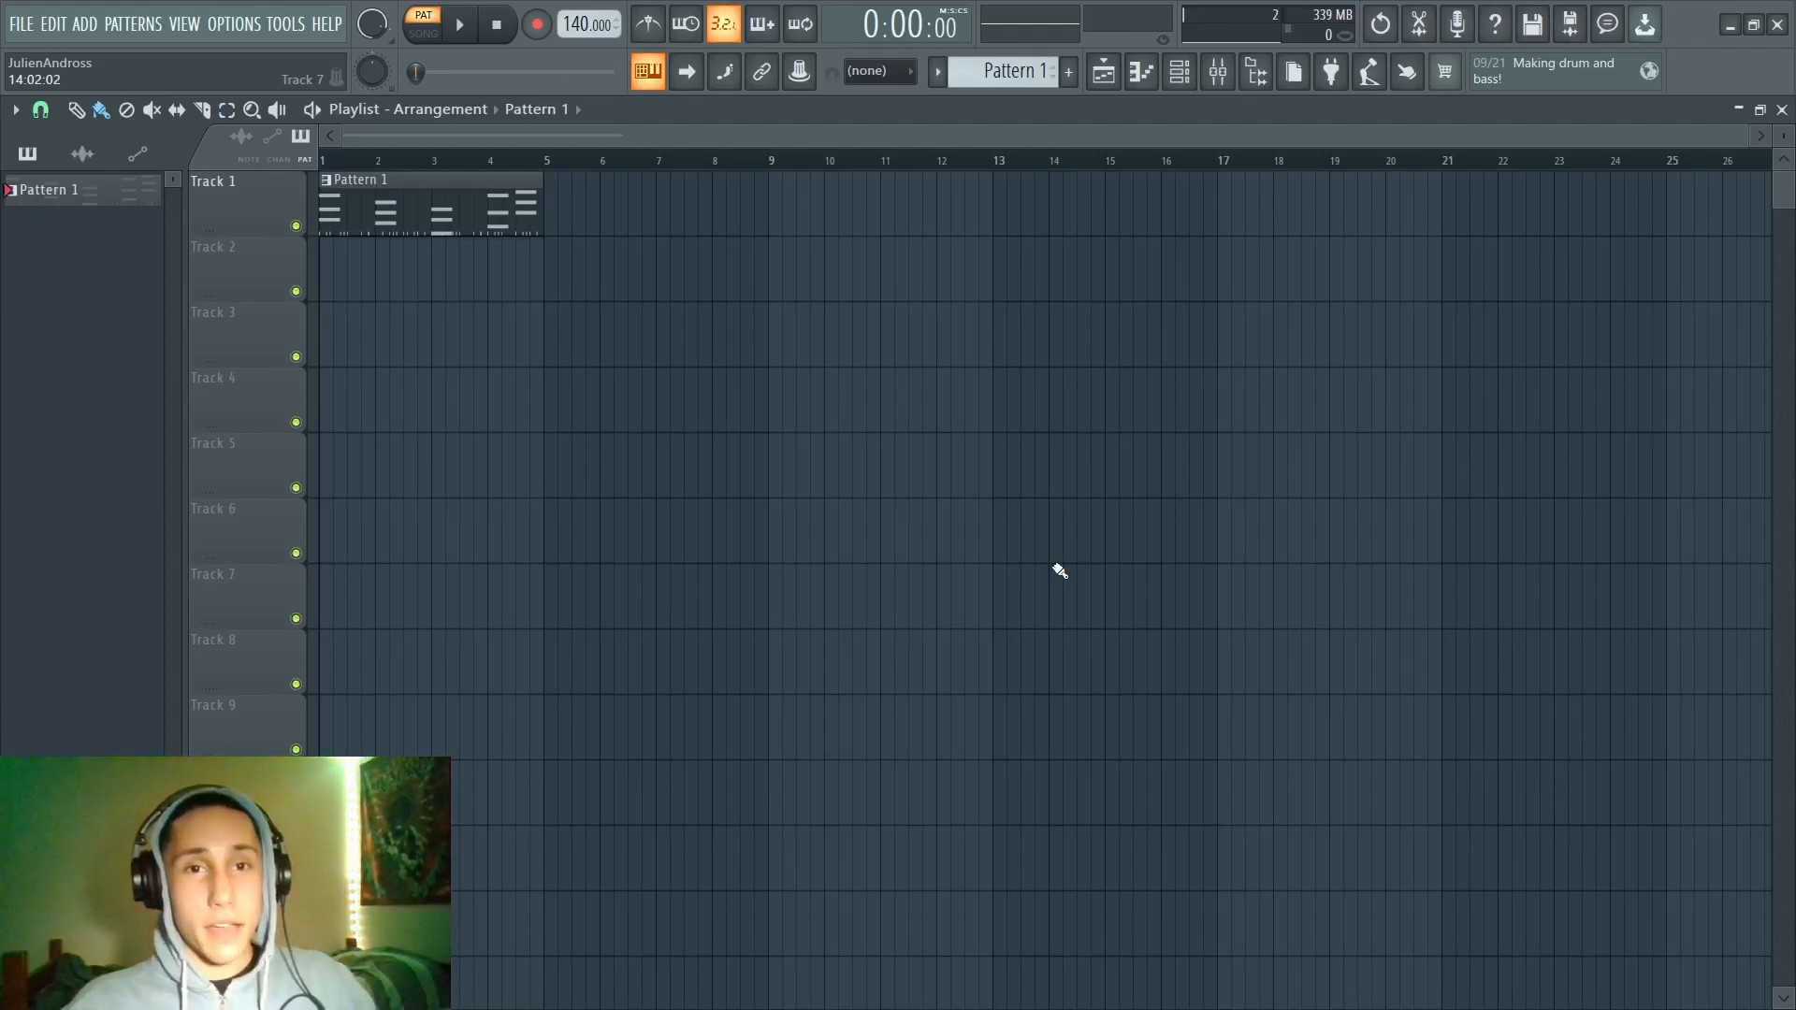
# Step: Review the LABS chords and drum steps of Pattern 1 and play the pattern
pyautogui.doubleClick(487, 212)
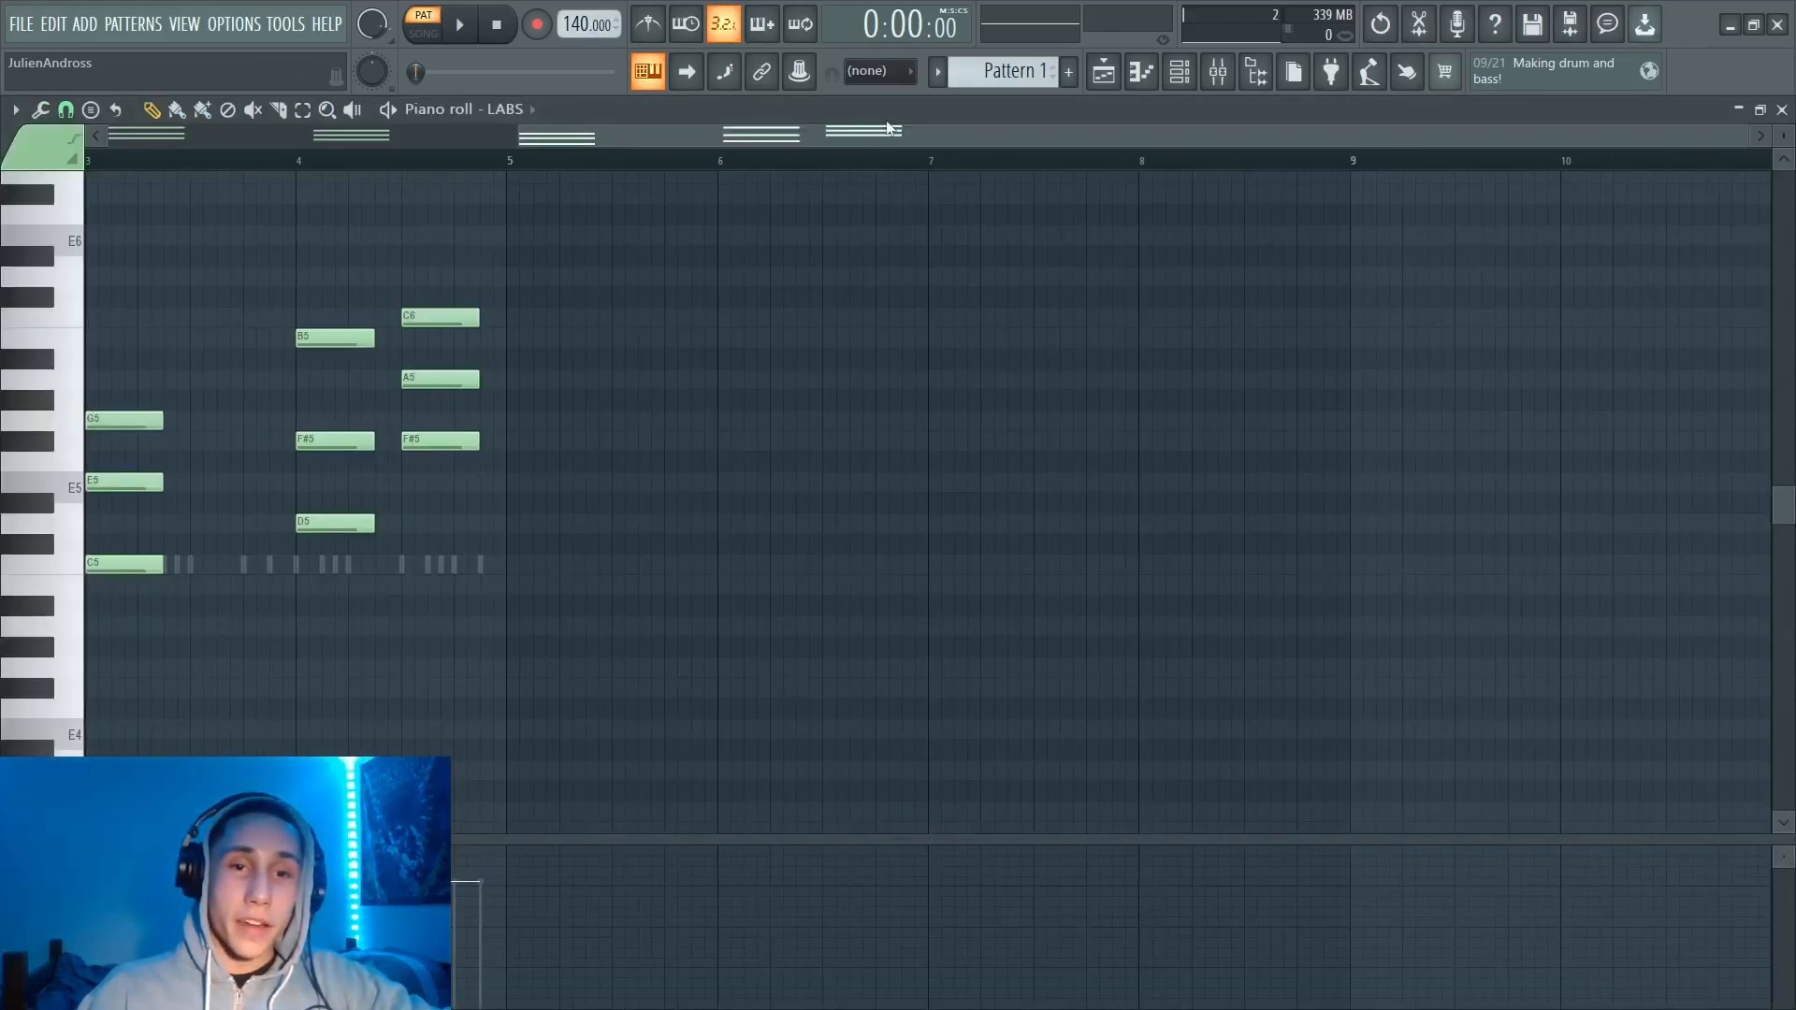
pyautogui.hscroll(-3, 114, 193)
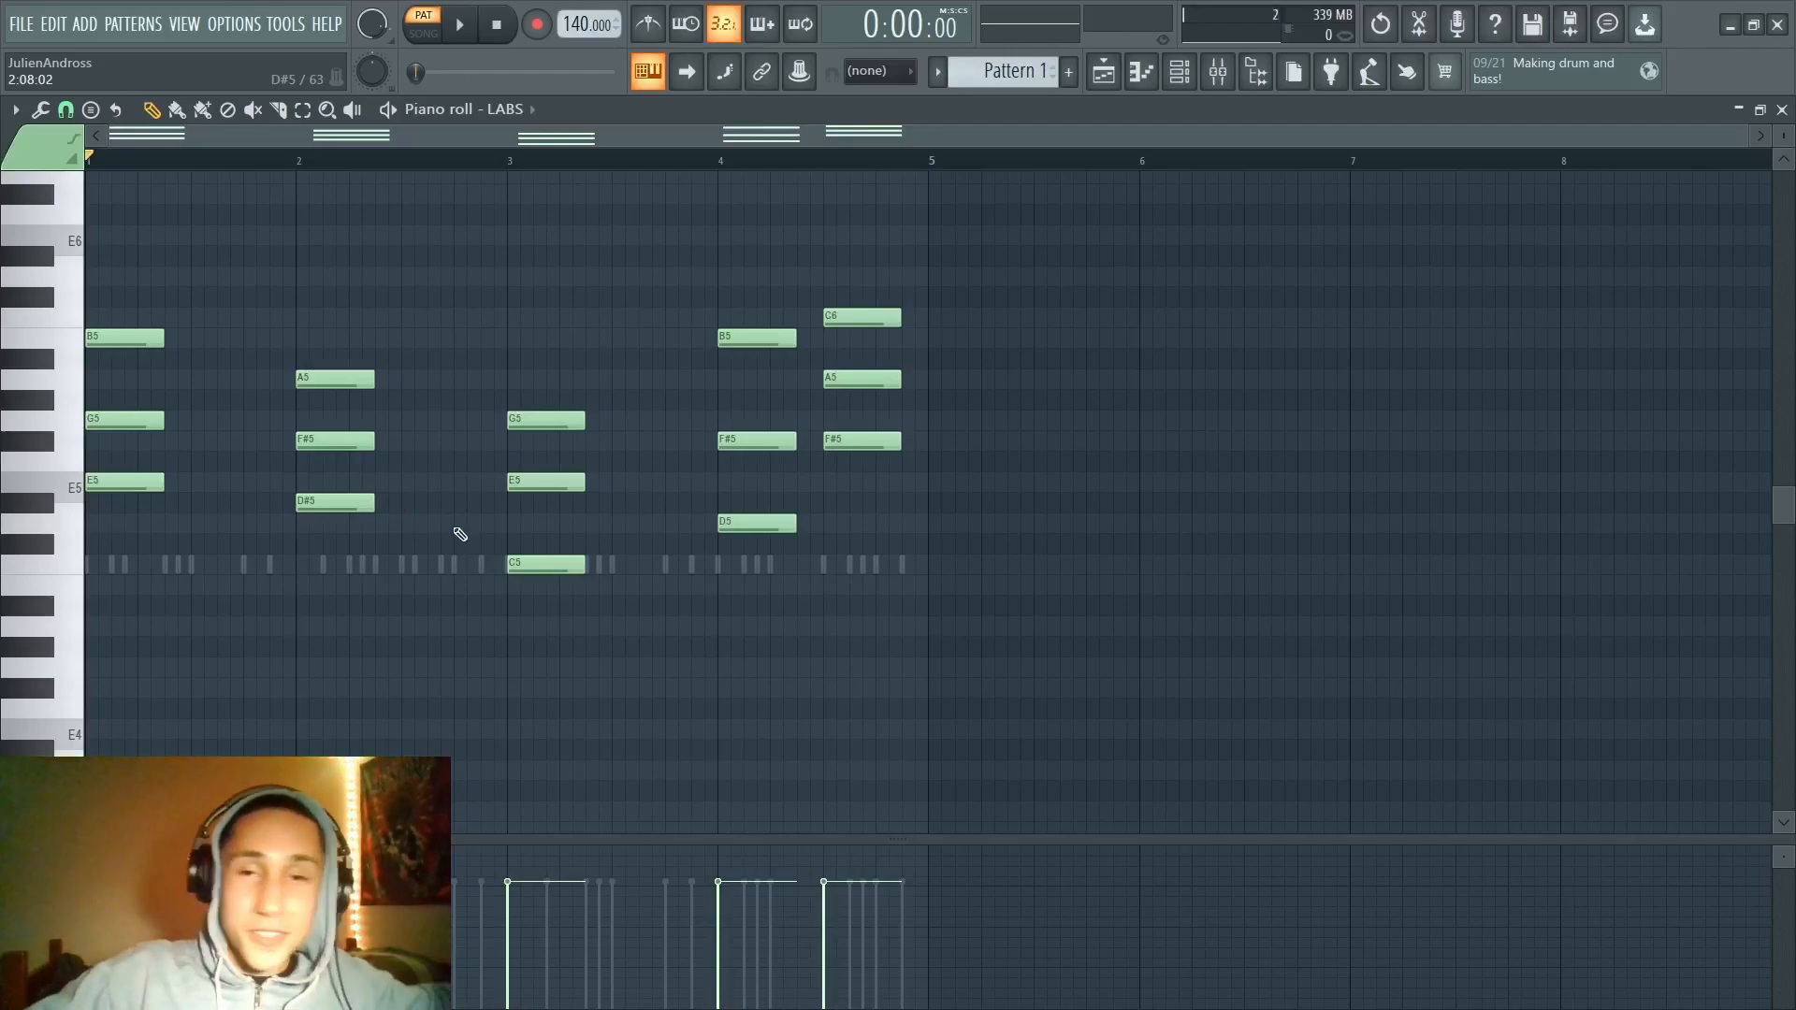
pyautogui.click(1176, 78)
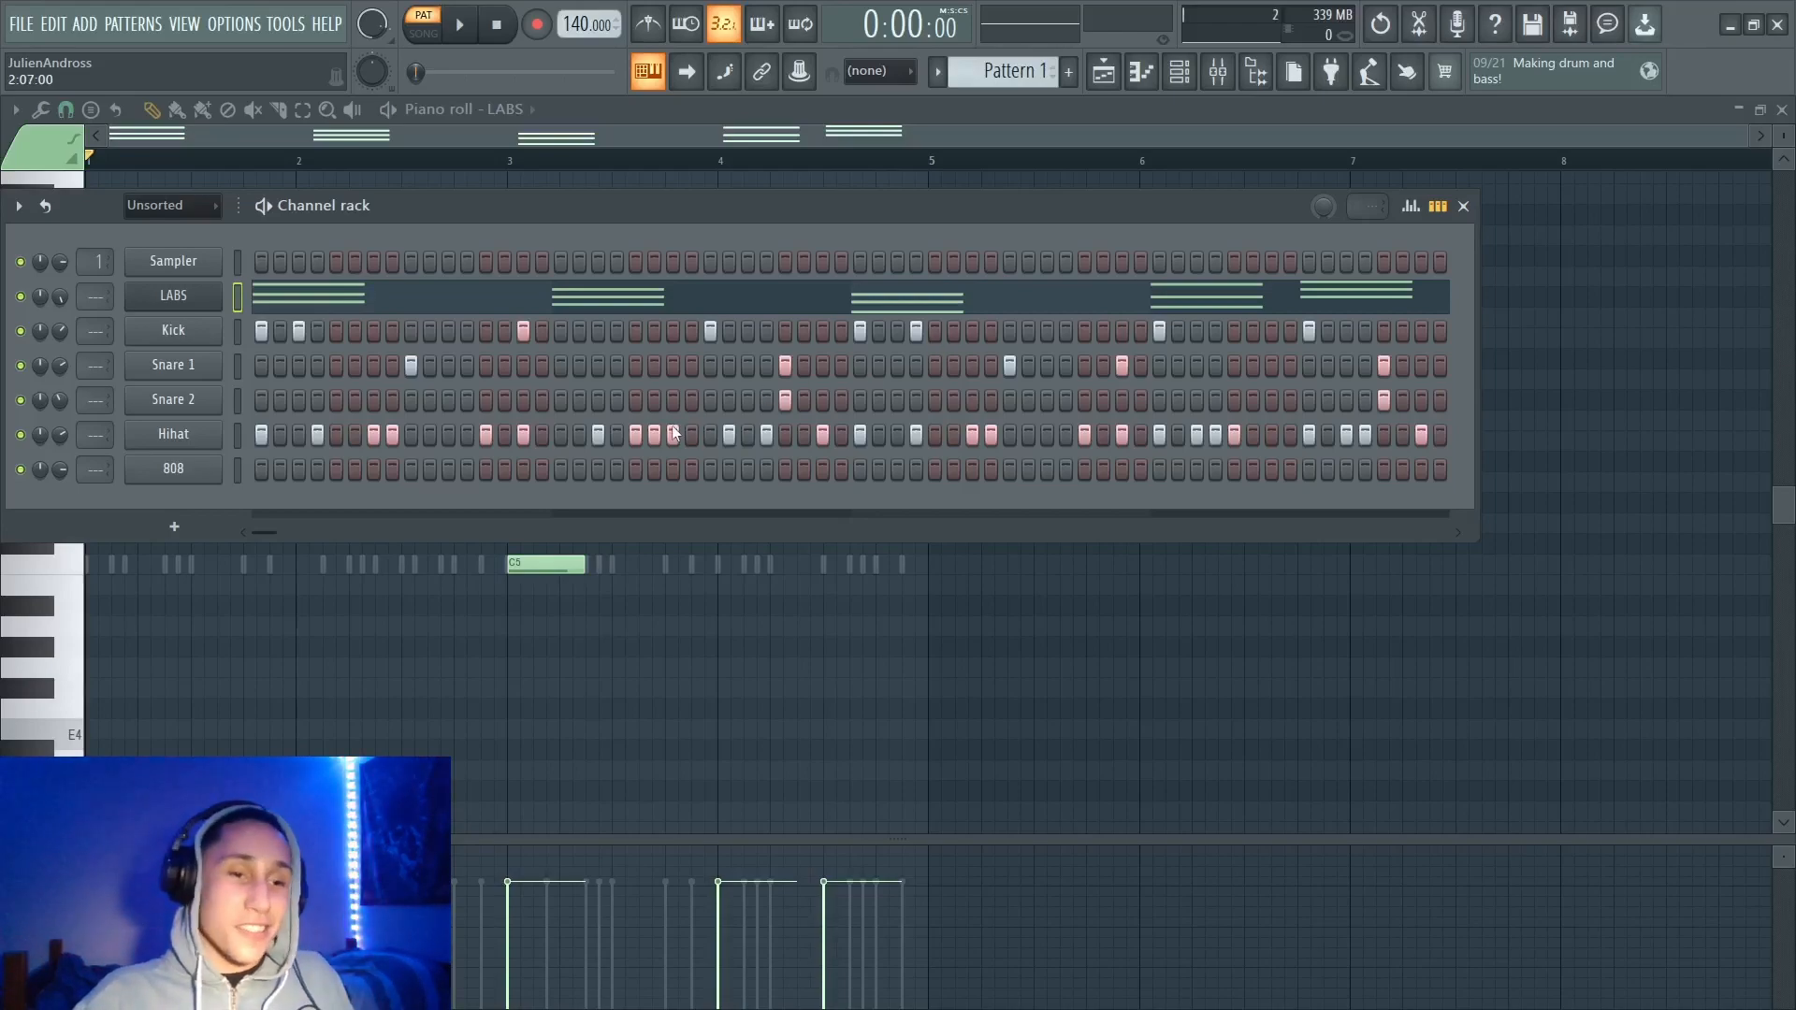
pyautogui.press('space')
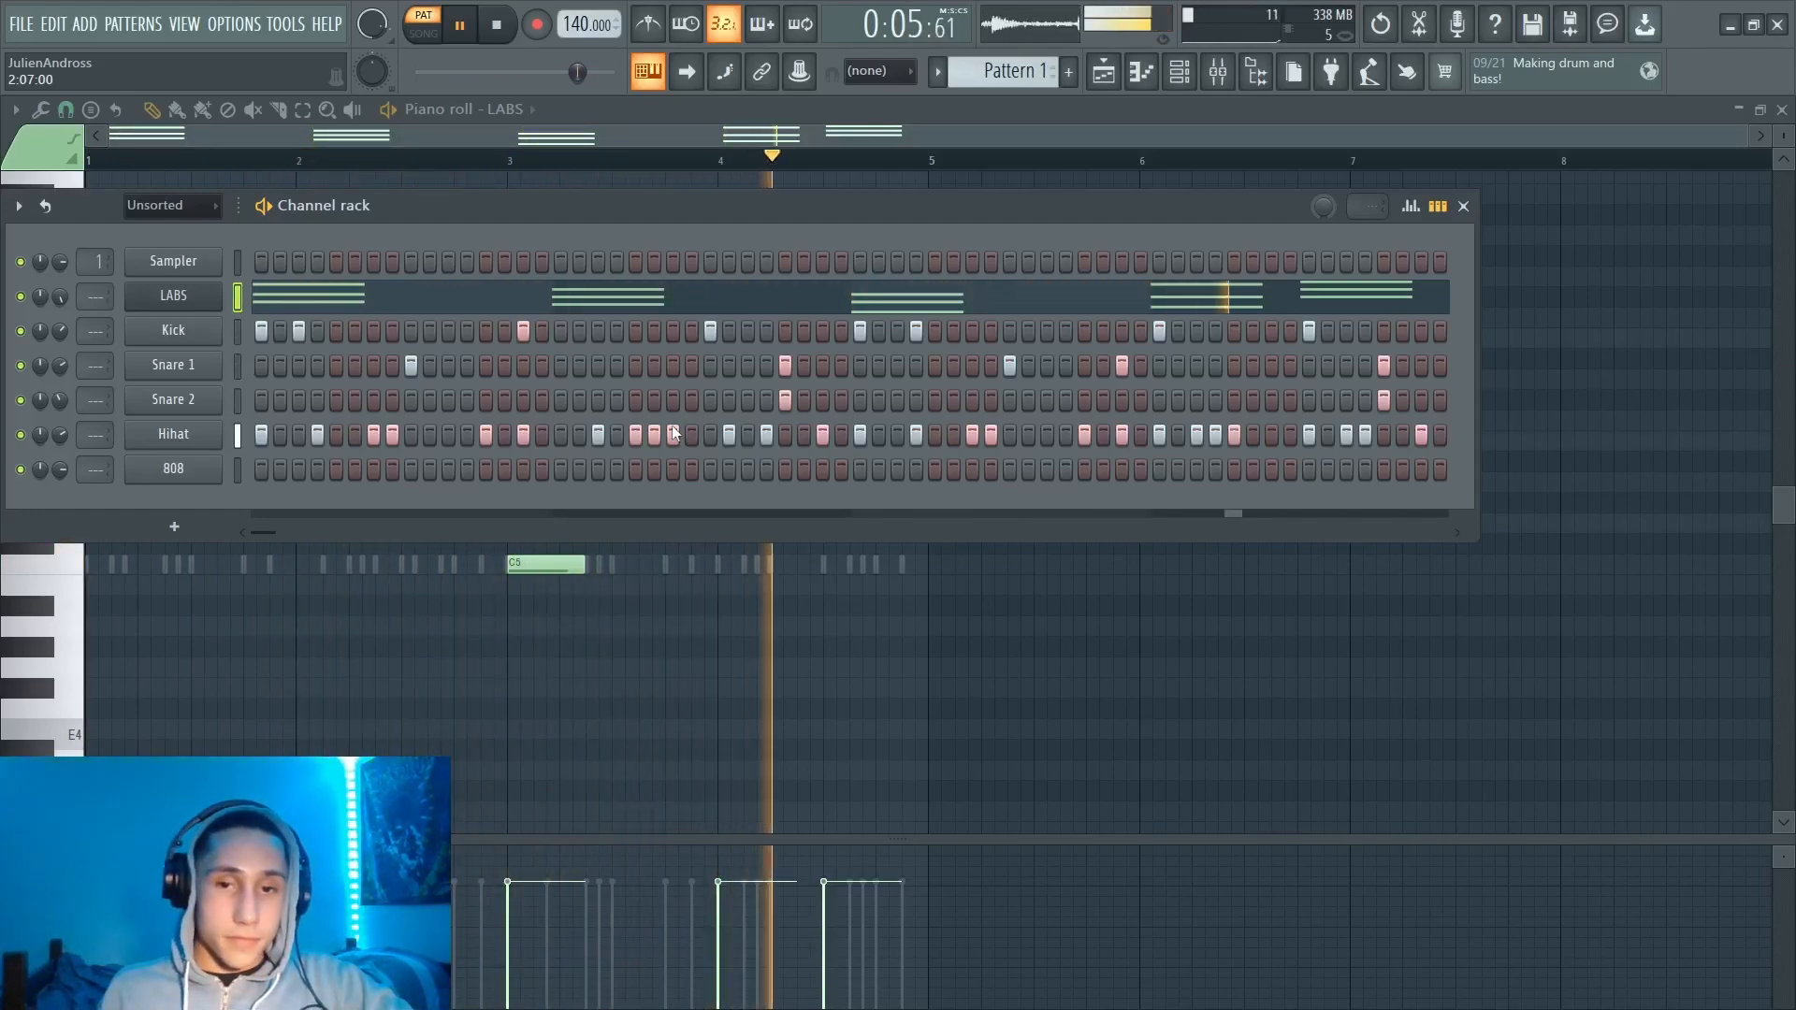
pyautogui.press('space')
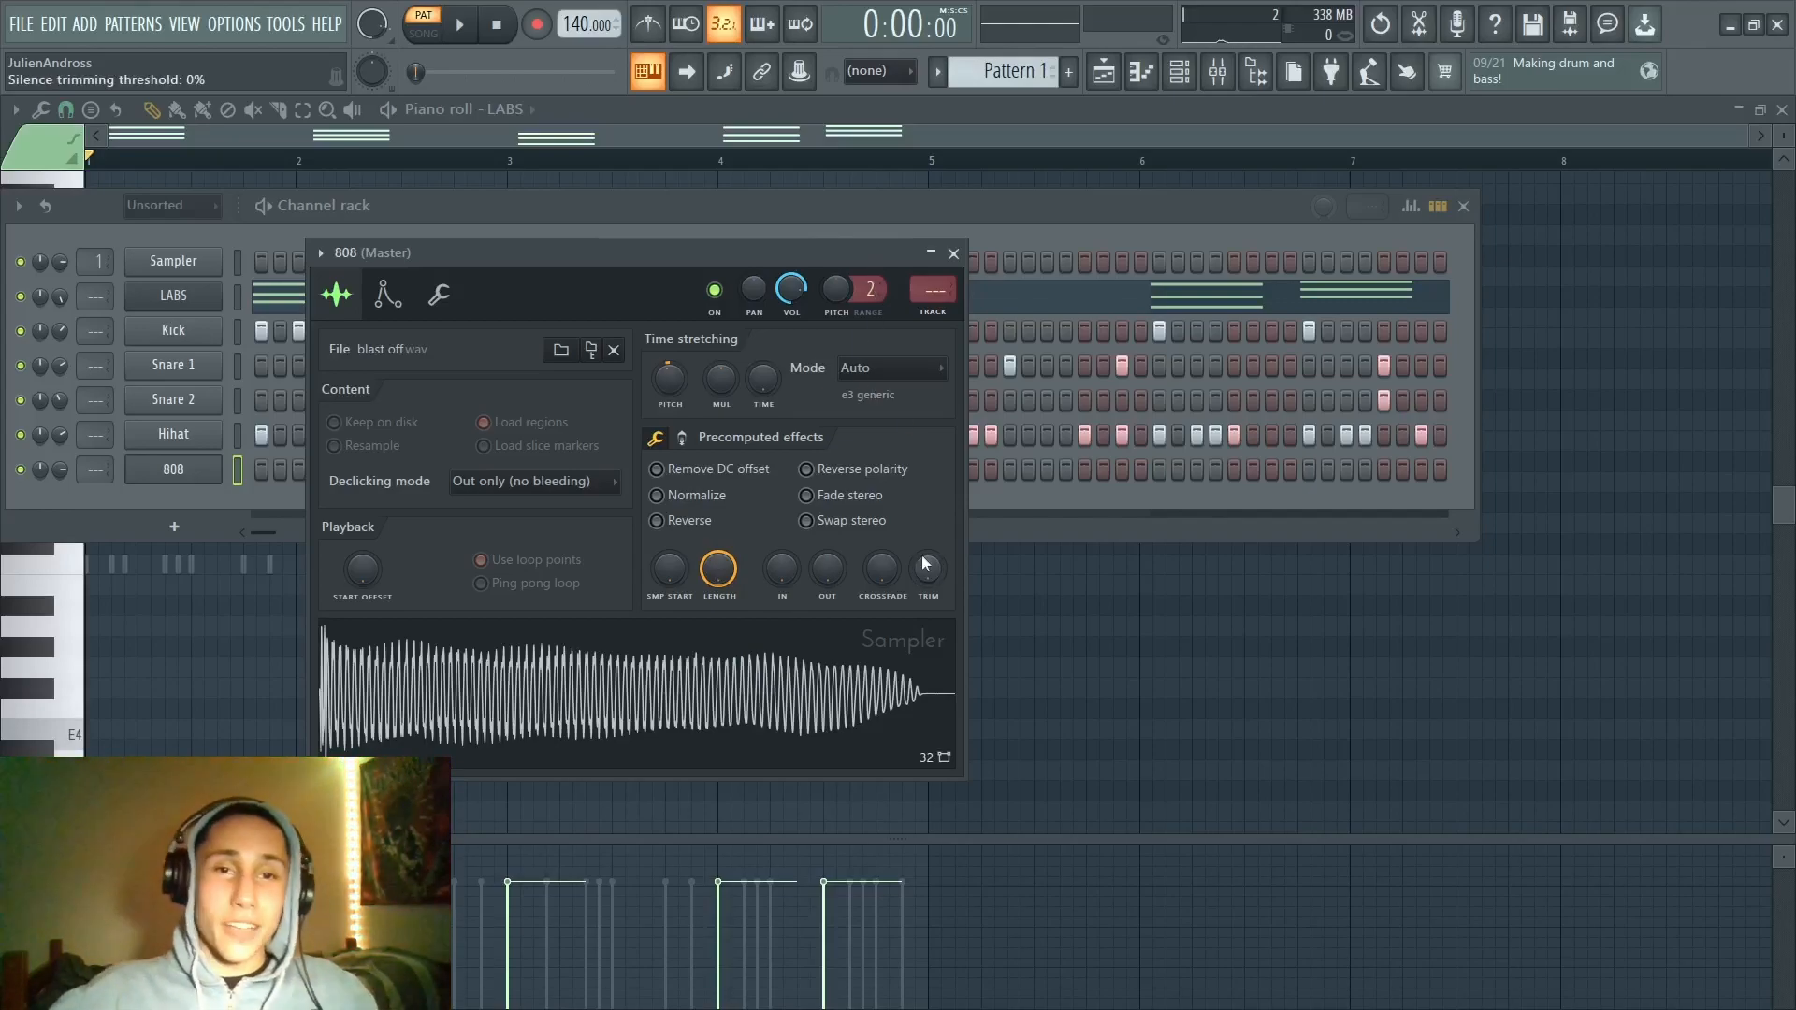
# Step: Switch the piano roll to the 808 channel and draw a bassline of two E5 notes, D#5, C5, D5 and F#5
pyautogui.click(580, 110)
pyautogui.click(509, 110)
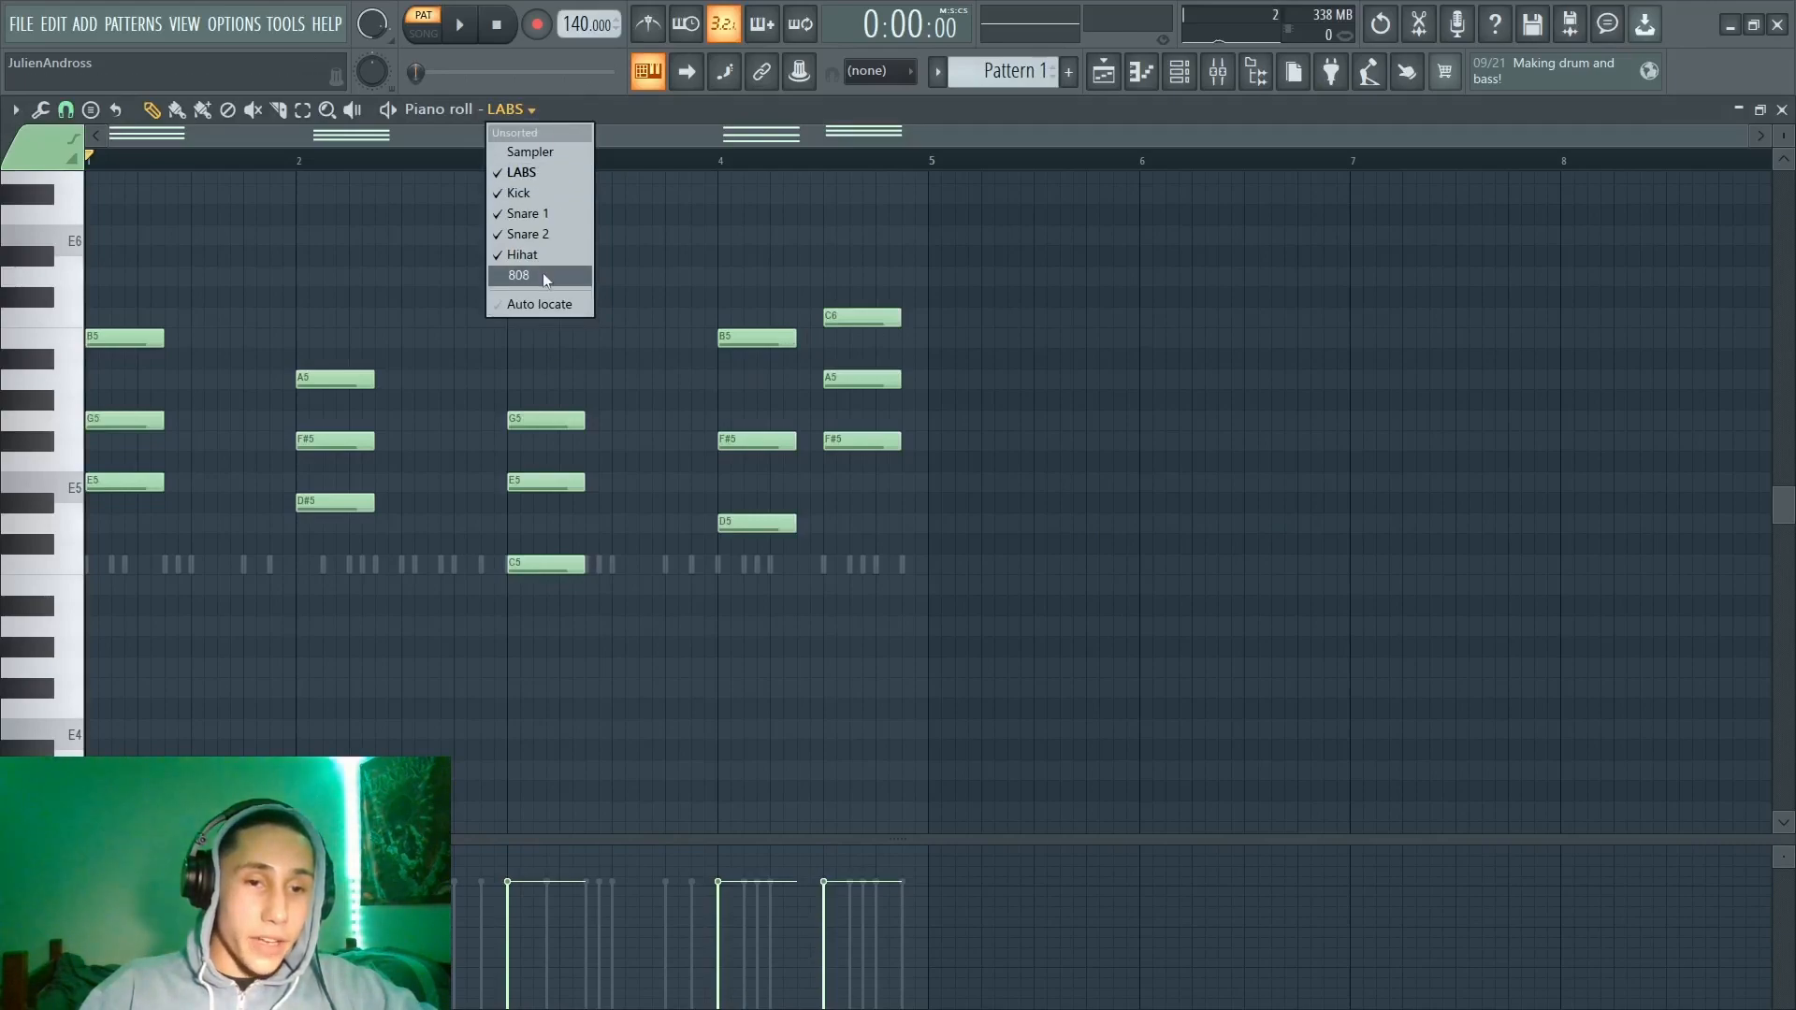
pyautogui.click(545, 276)
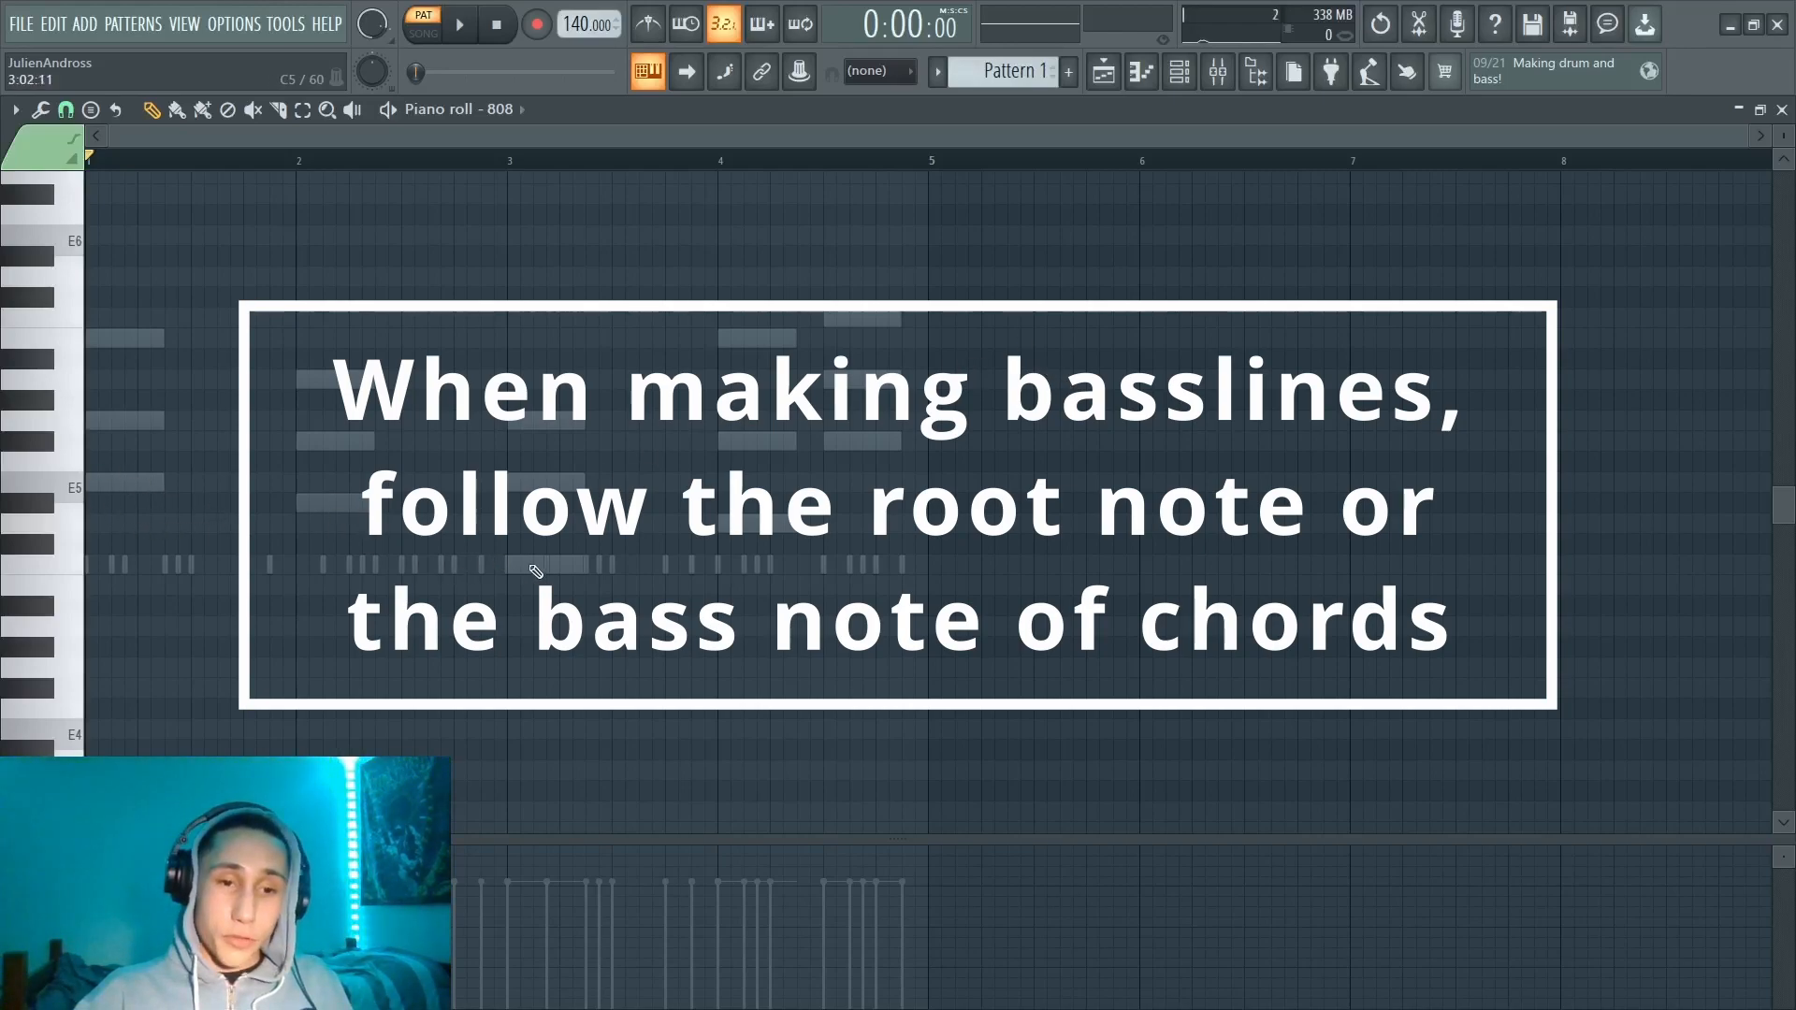
pyautogui.press('F6')
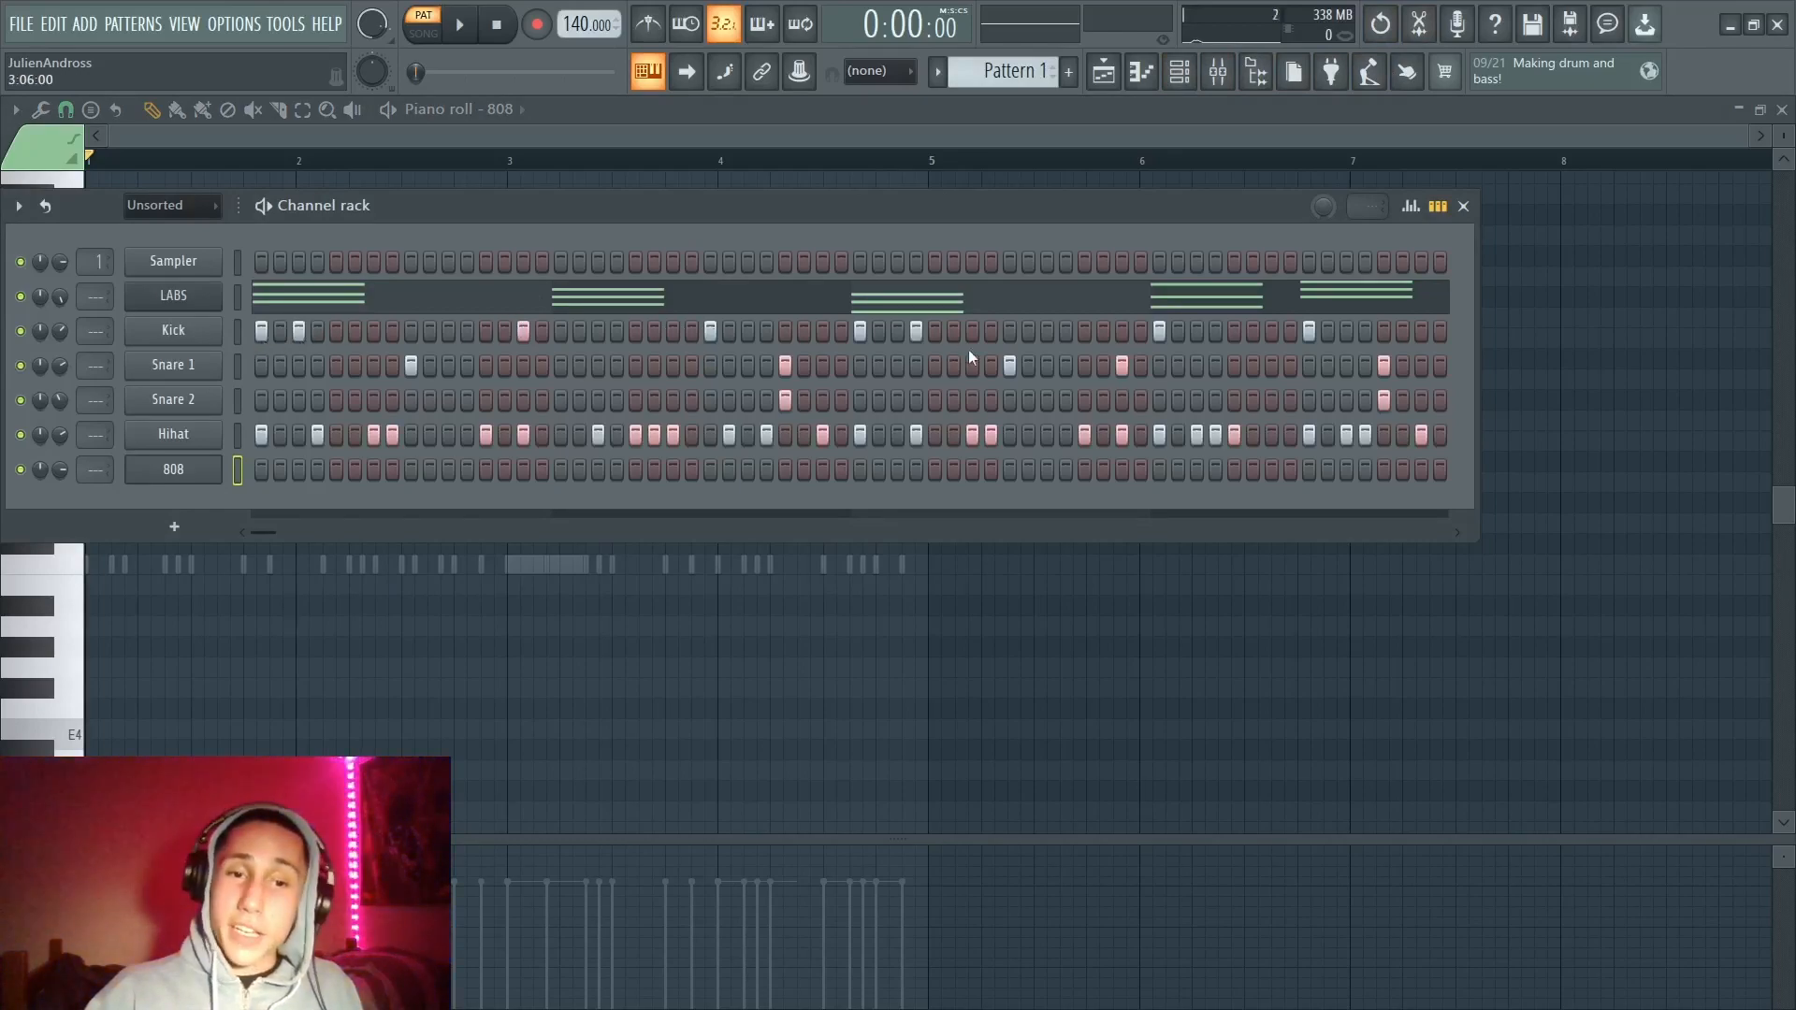
pyautogui.press('F6')
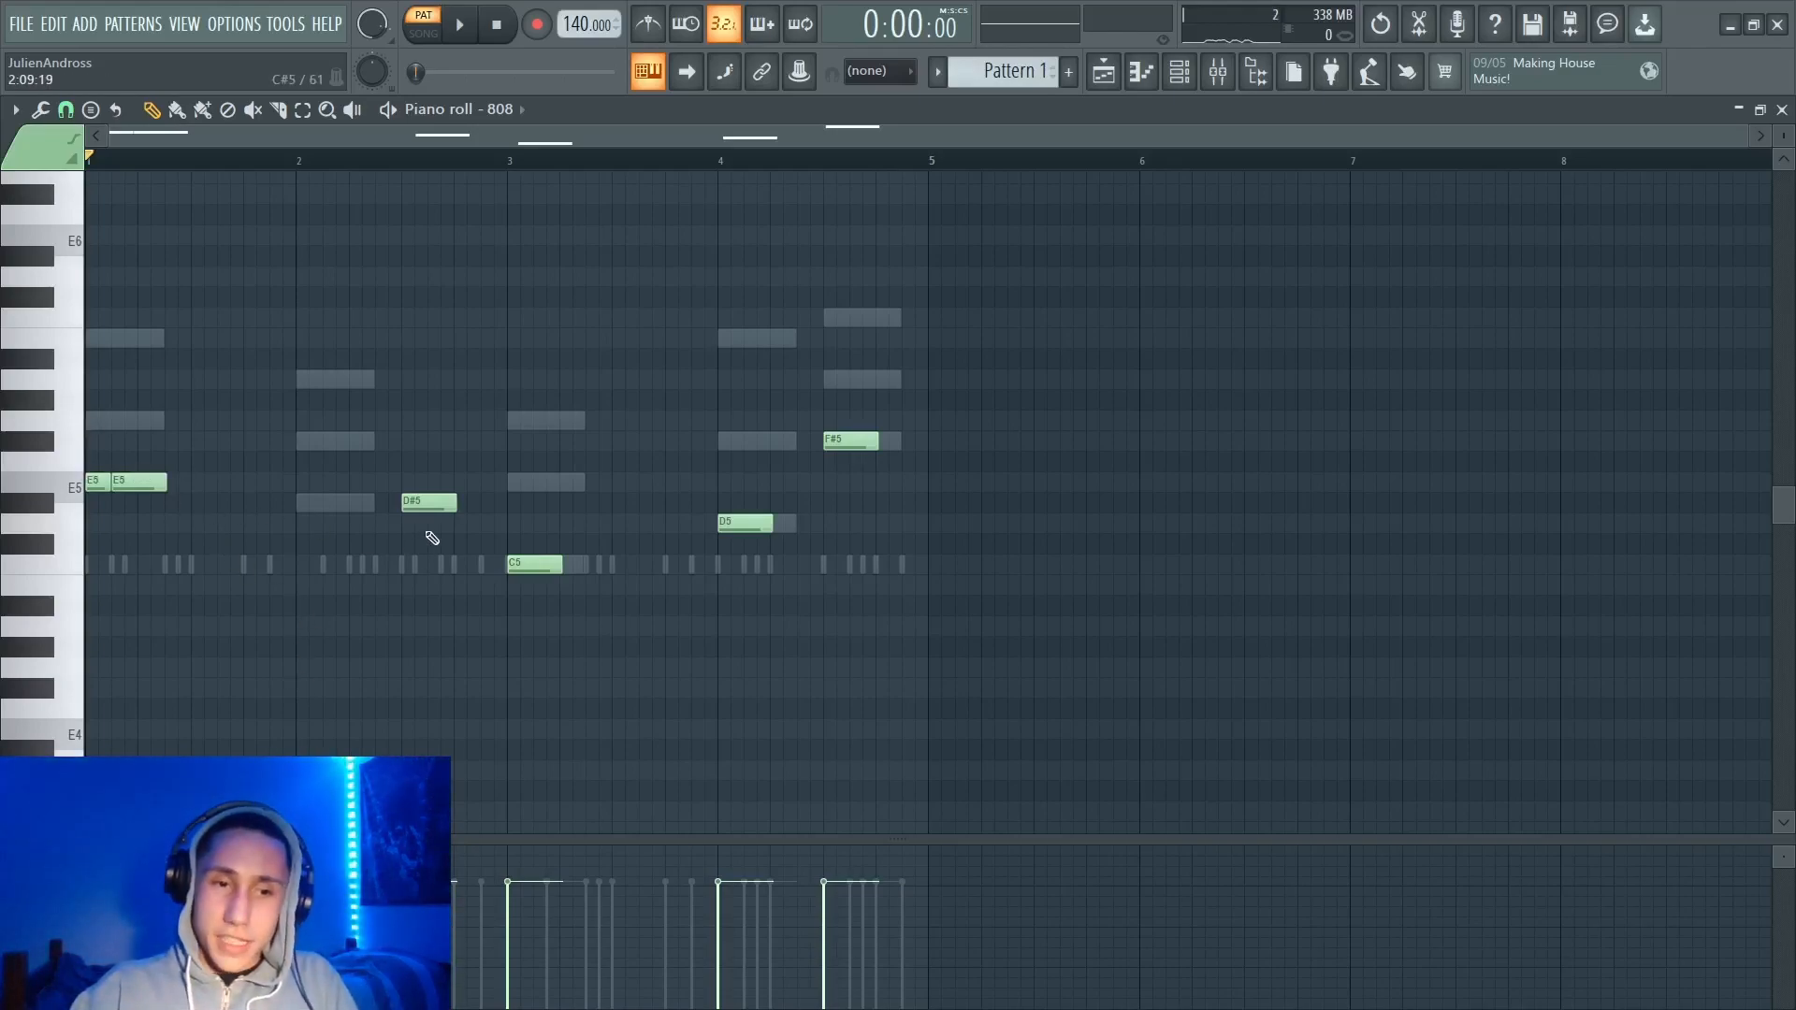
# Step: Open the 808's blast off.wav sample in the audio editor, detect its pitch regions and read the detected pitch
pyautogui.click(520, 114)
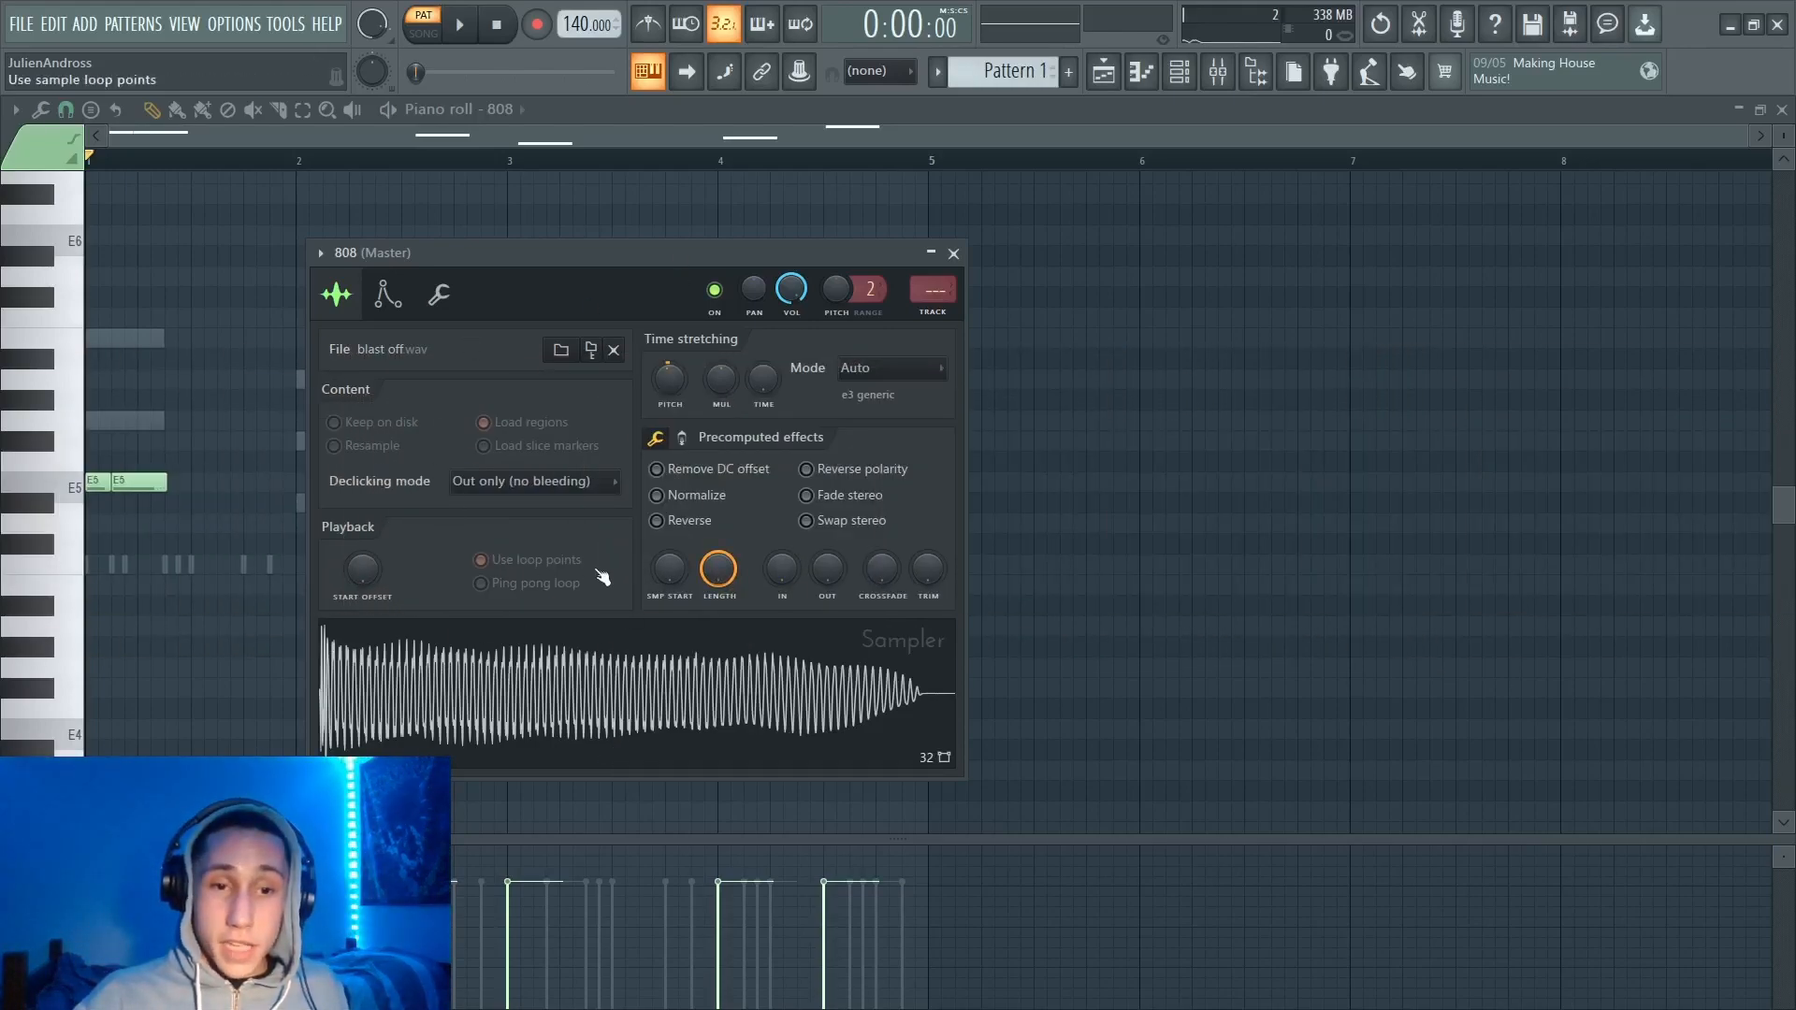
pyautogui.rightClick(621, 701)
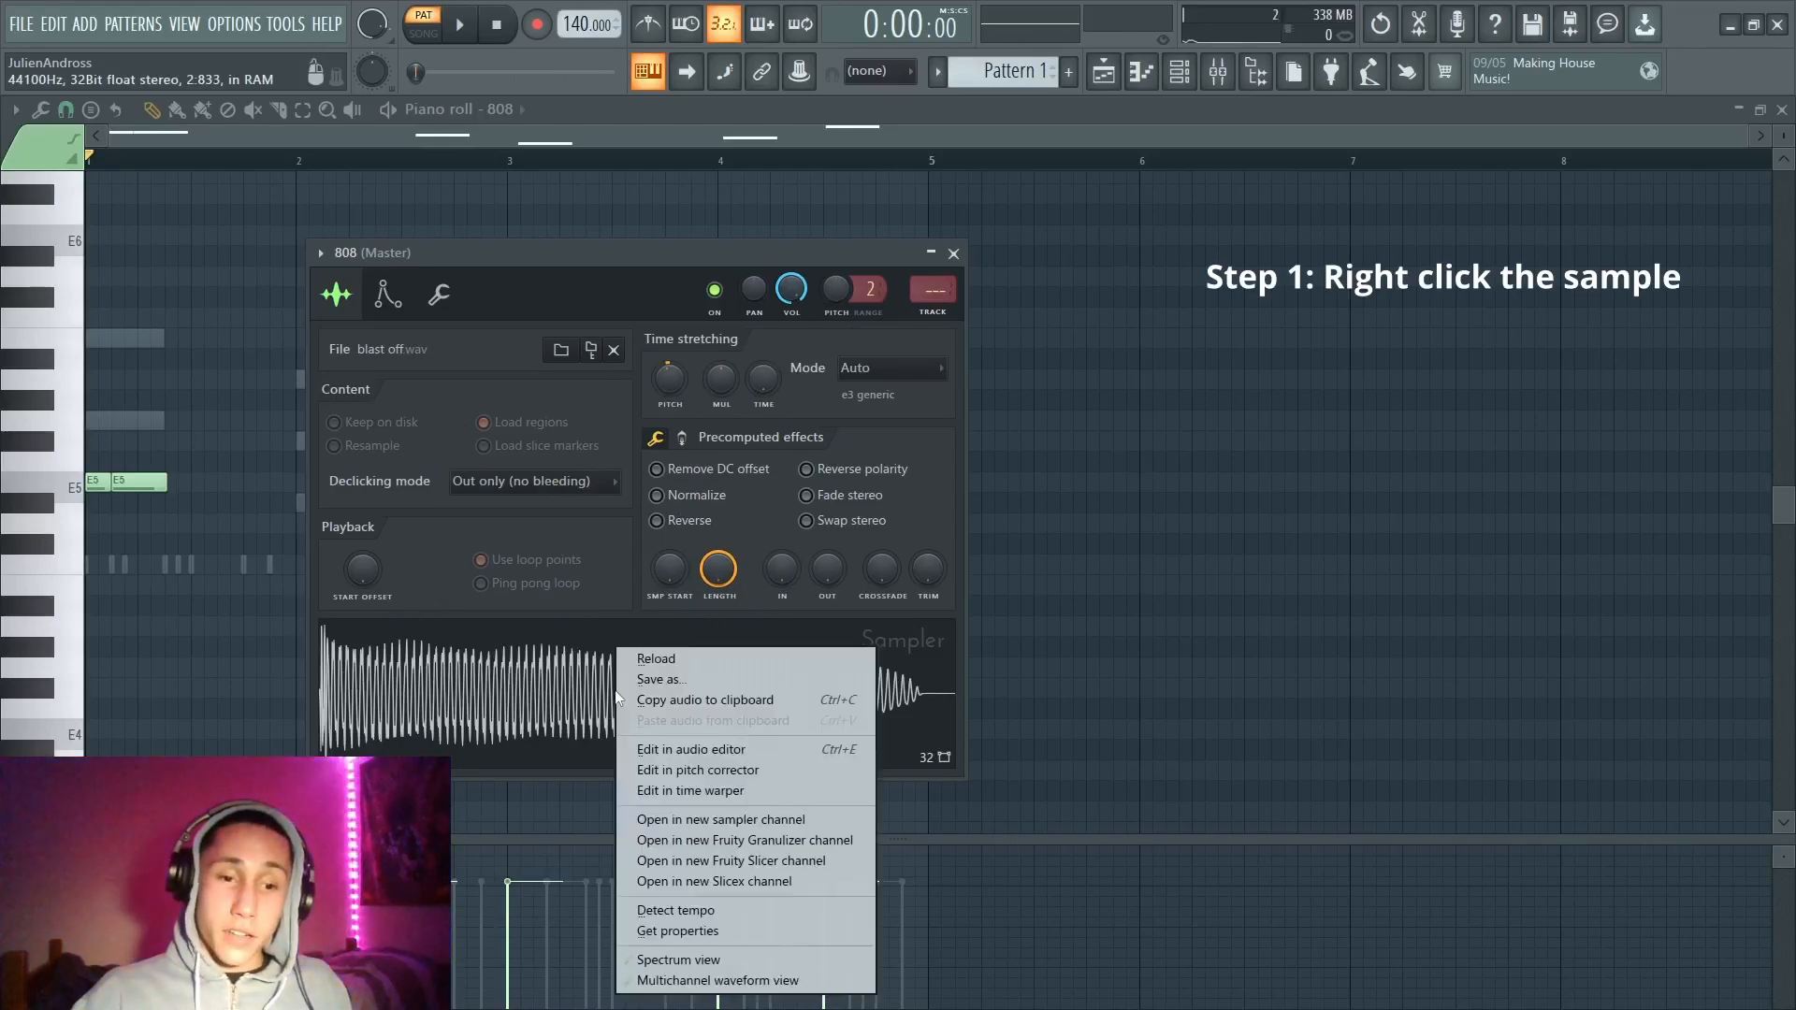
pyautogui.click(690, 749)
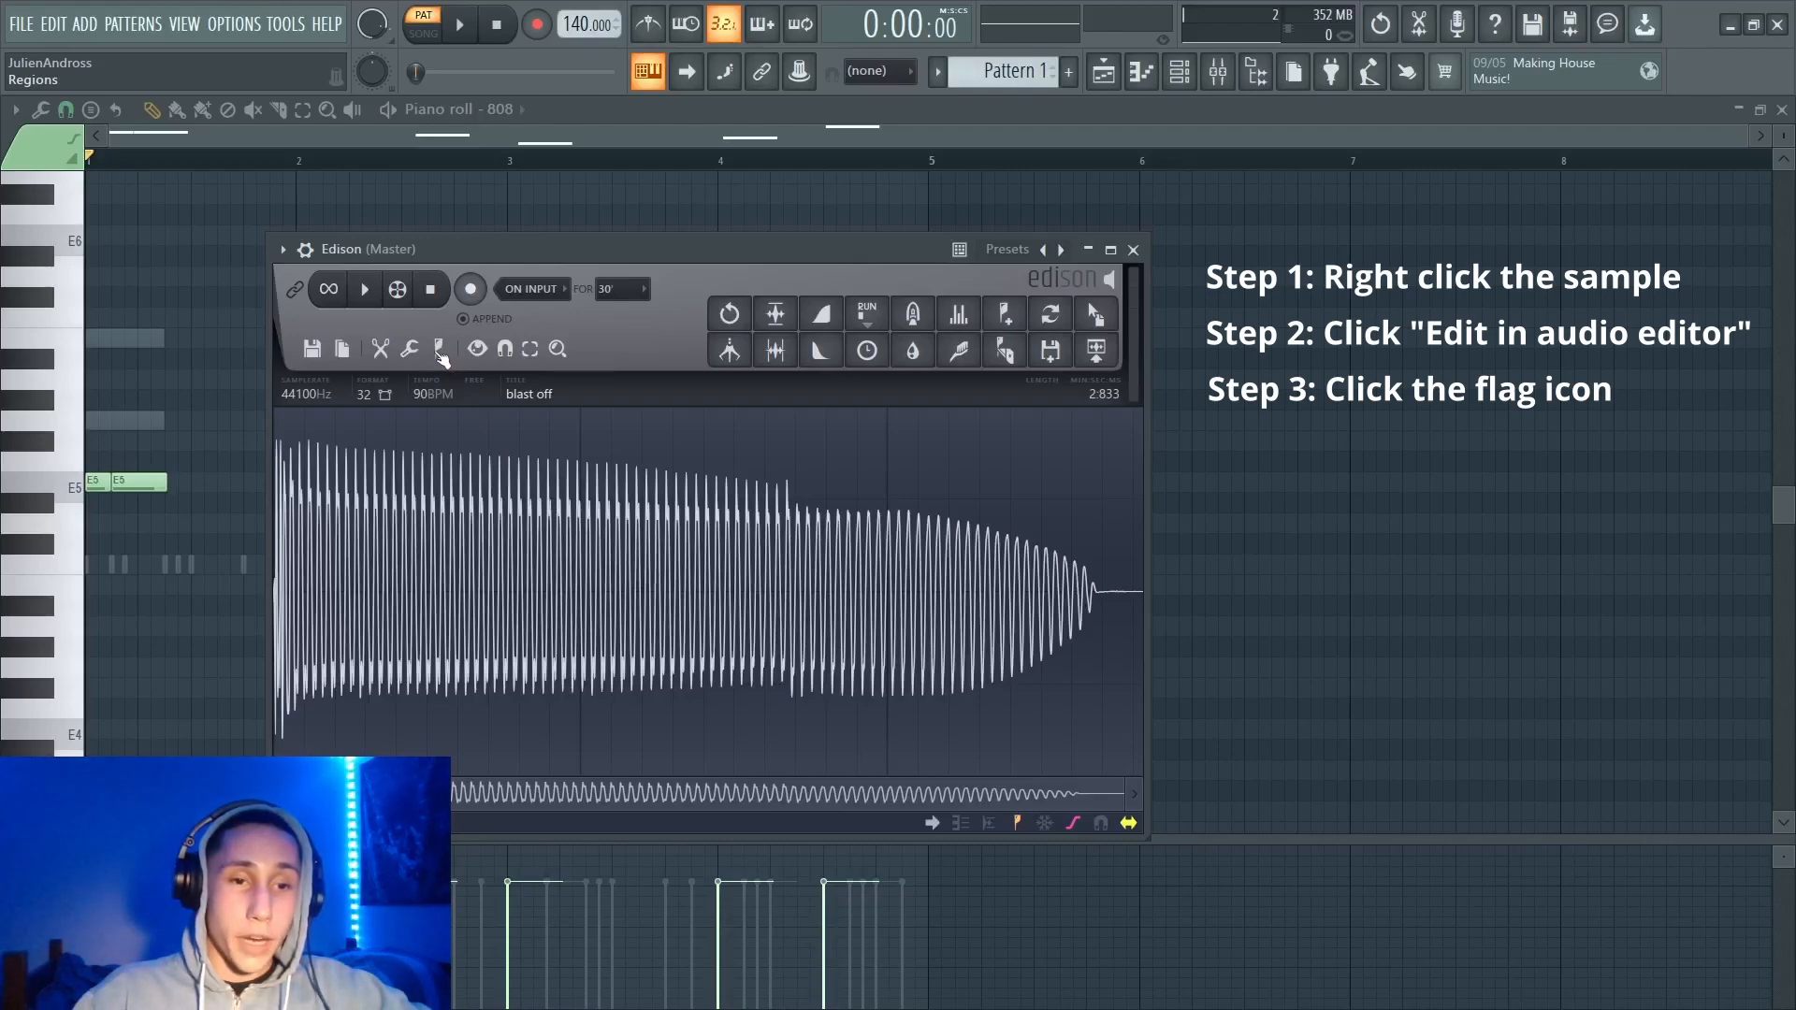
pyautogui.click(438, 351)
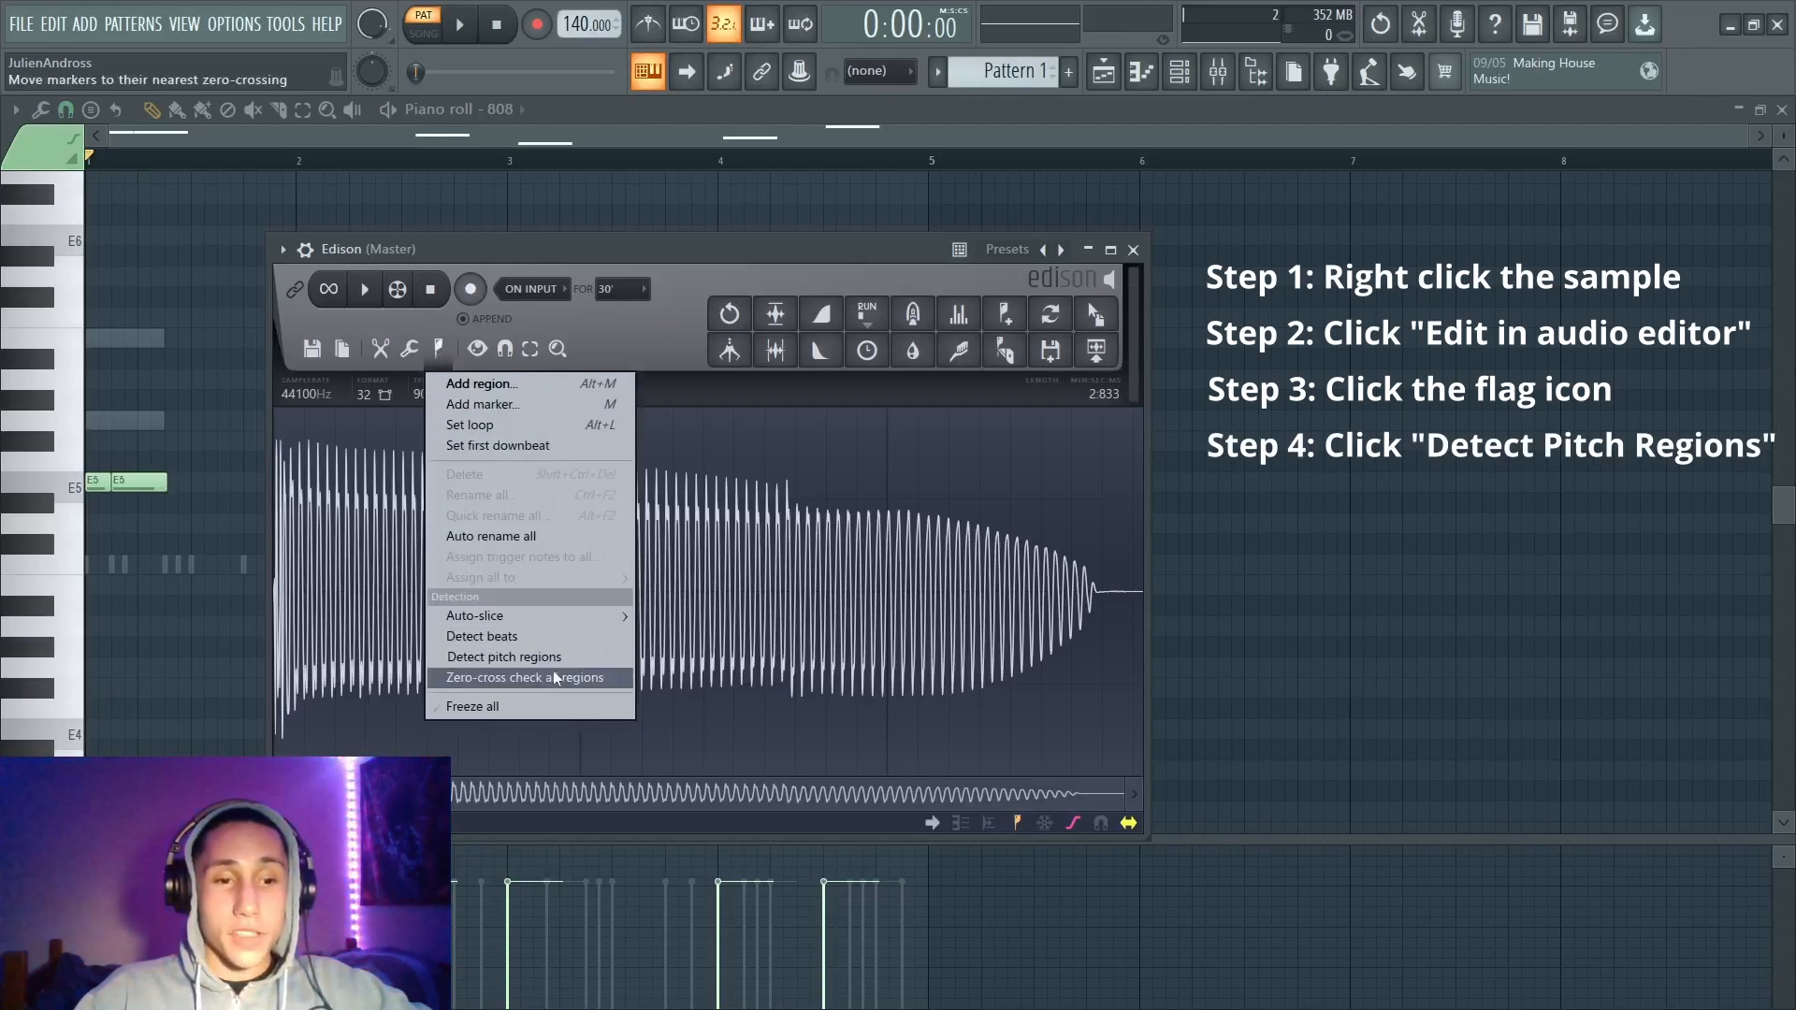
pyautogui.click(521, 658)
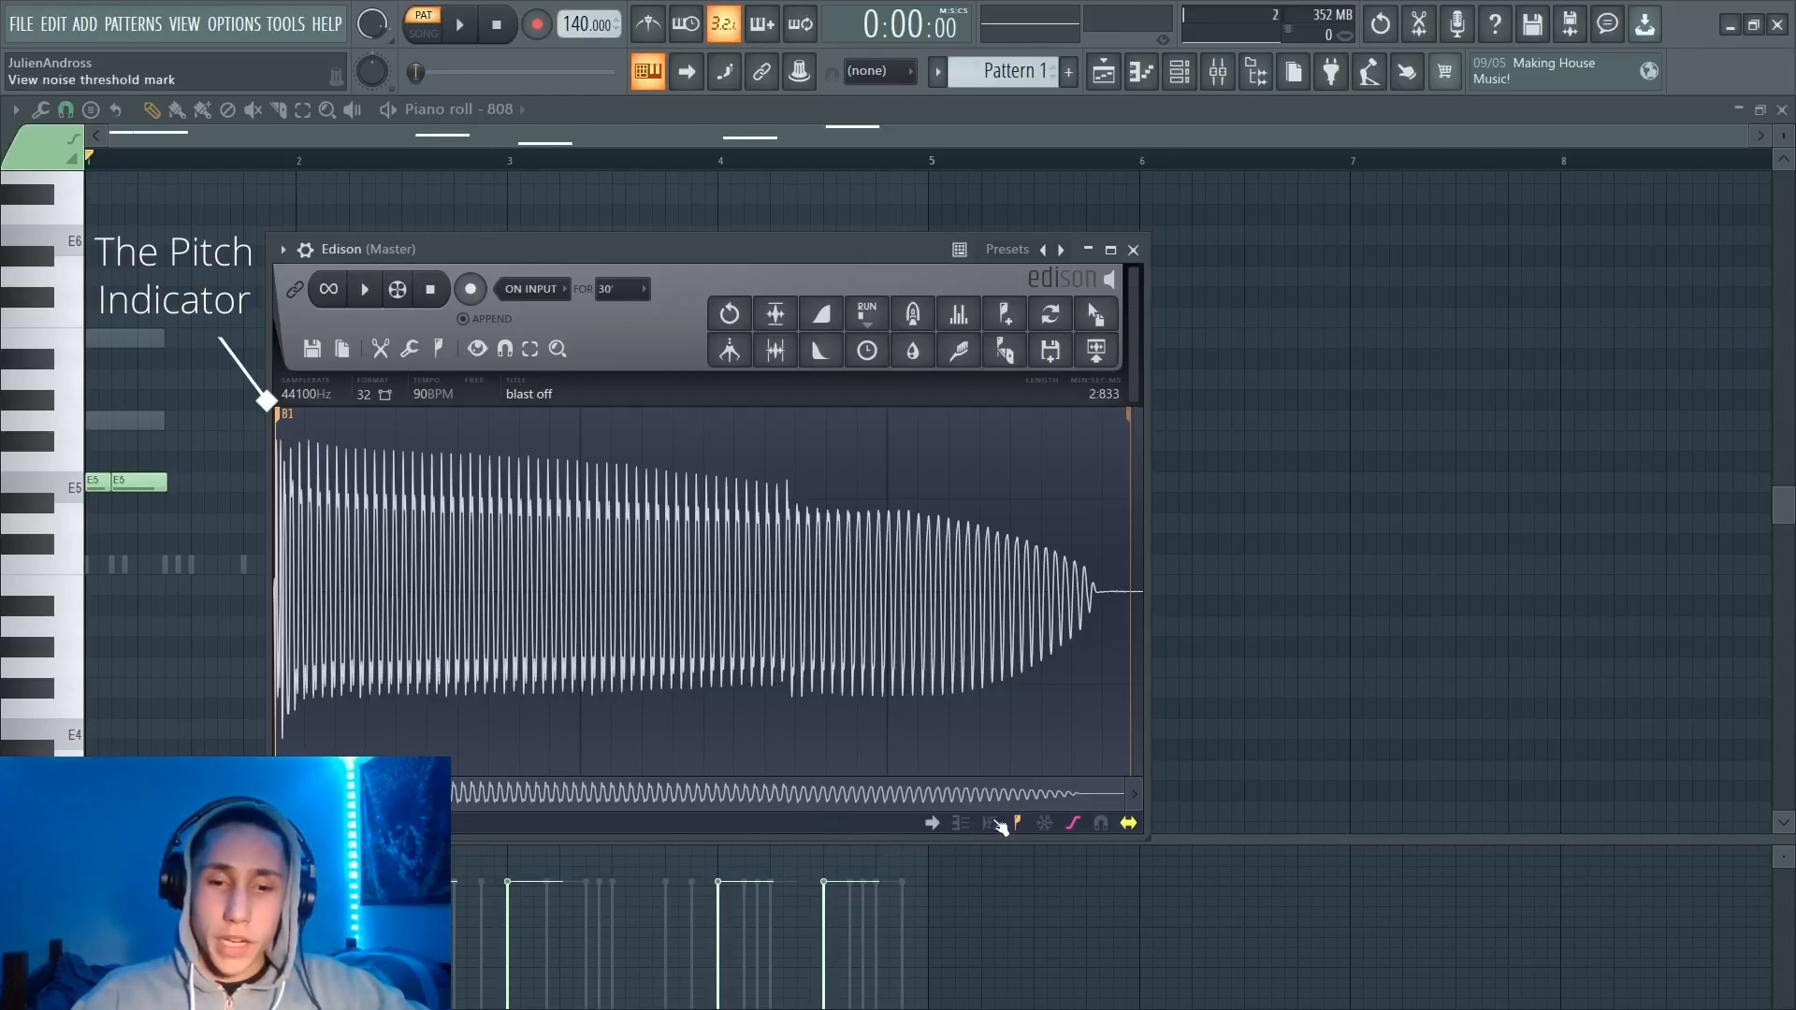
pyautogui.moveTo(1119, 793); pyautogui.dragTo(510, 793)
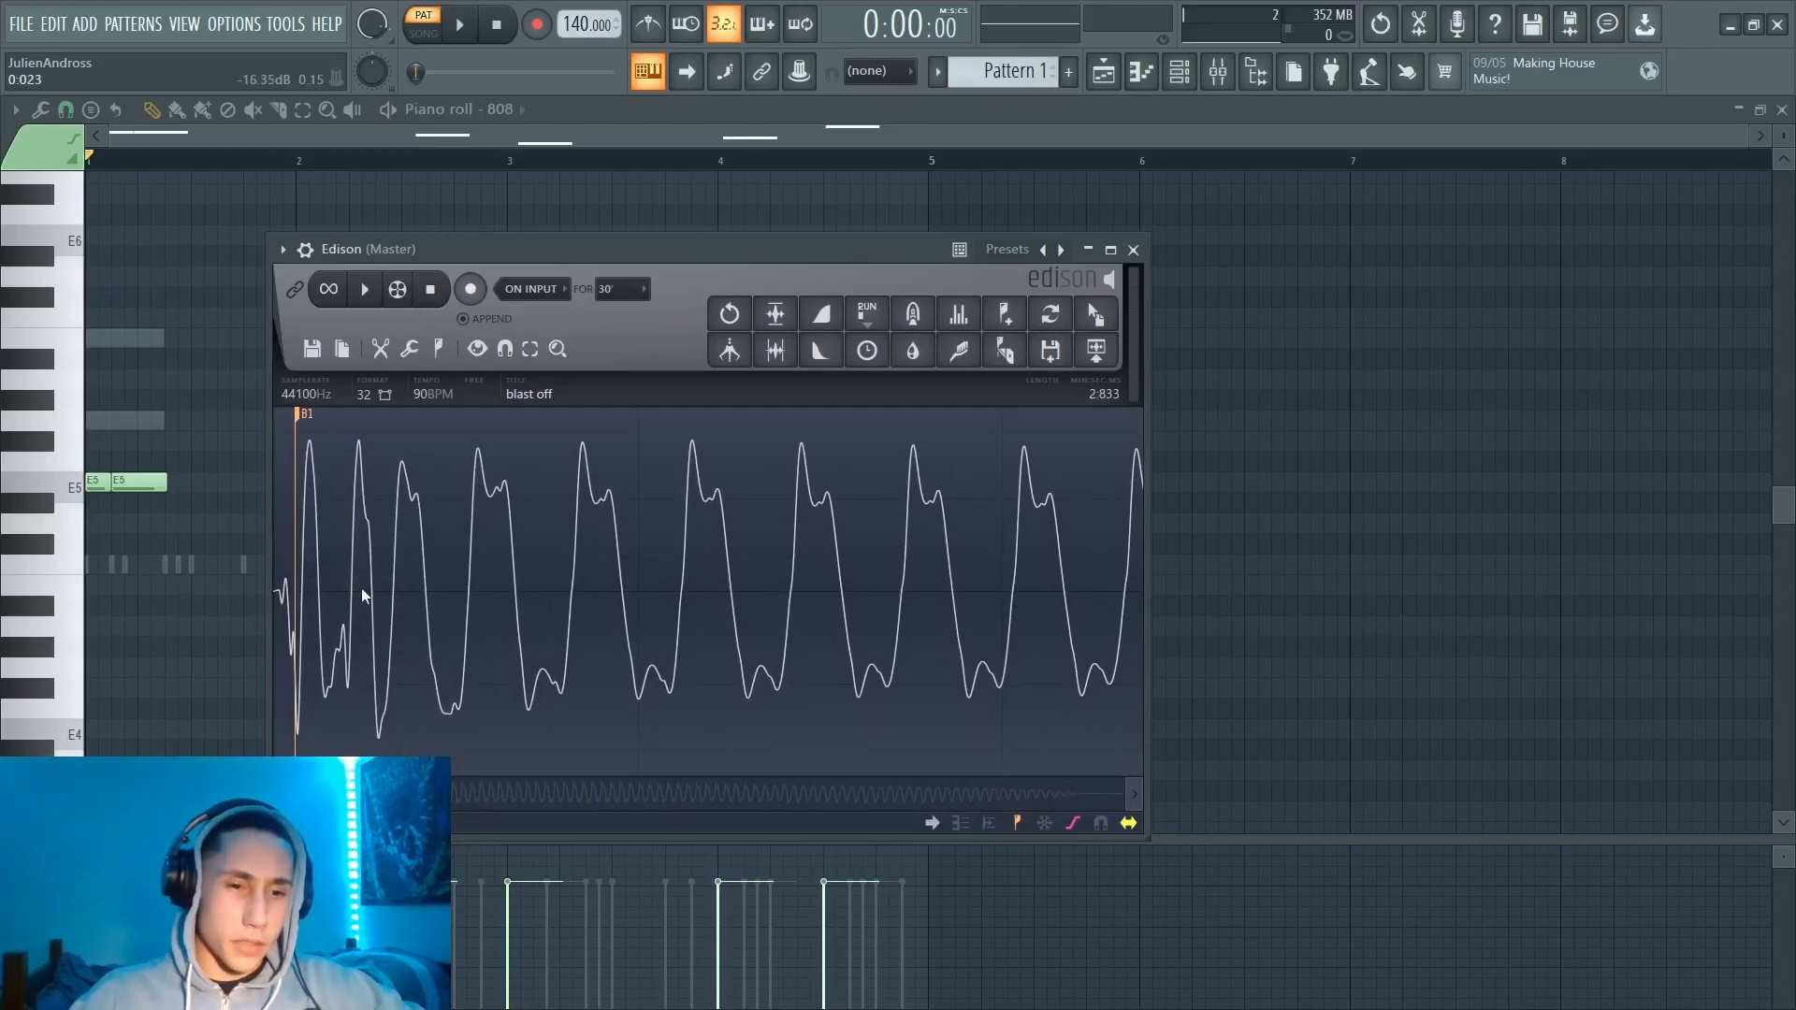
pyautogui.click(1129, 824)
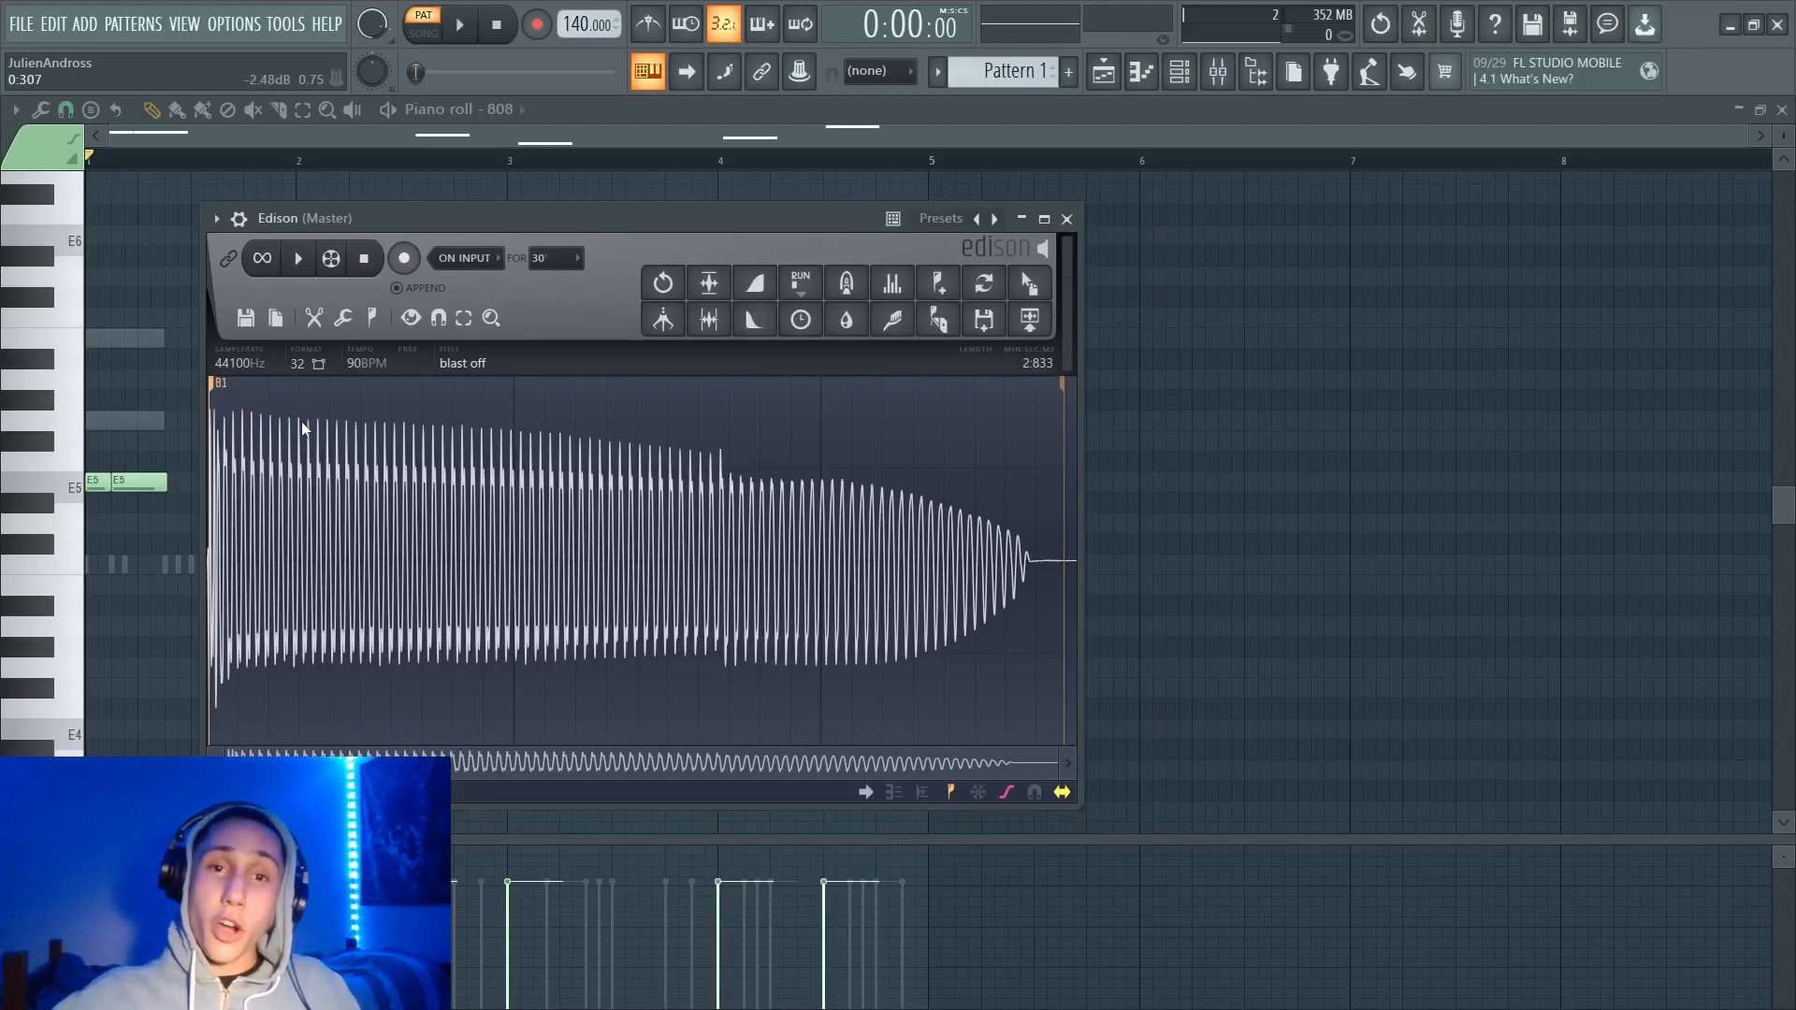
pyautogui.click(1066, 218)
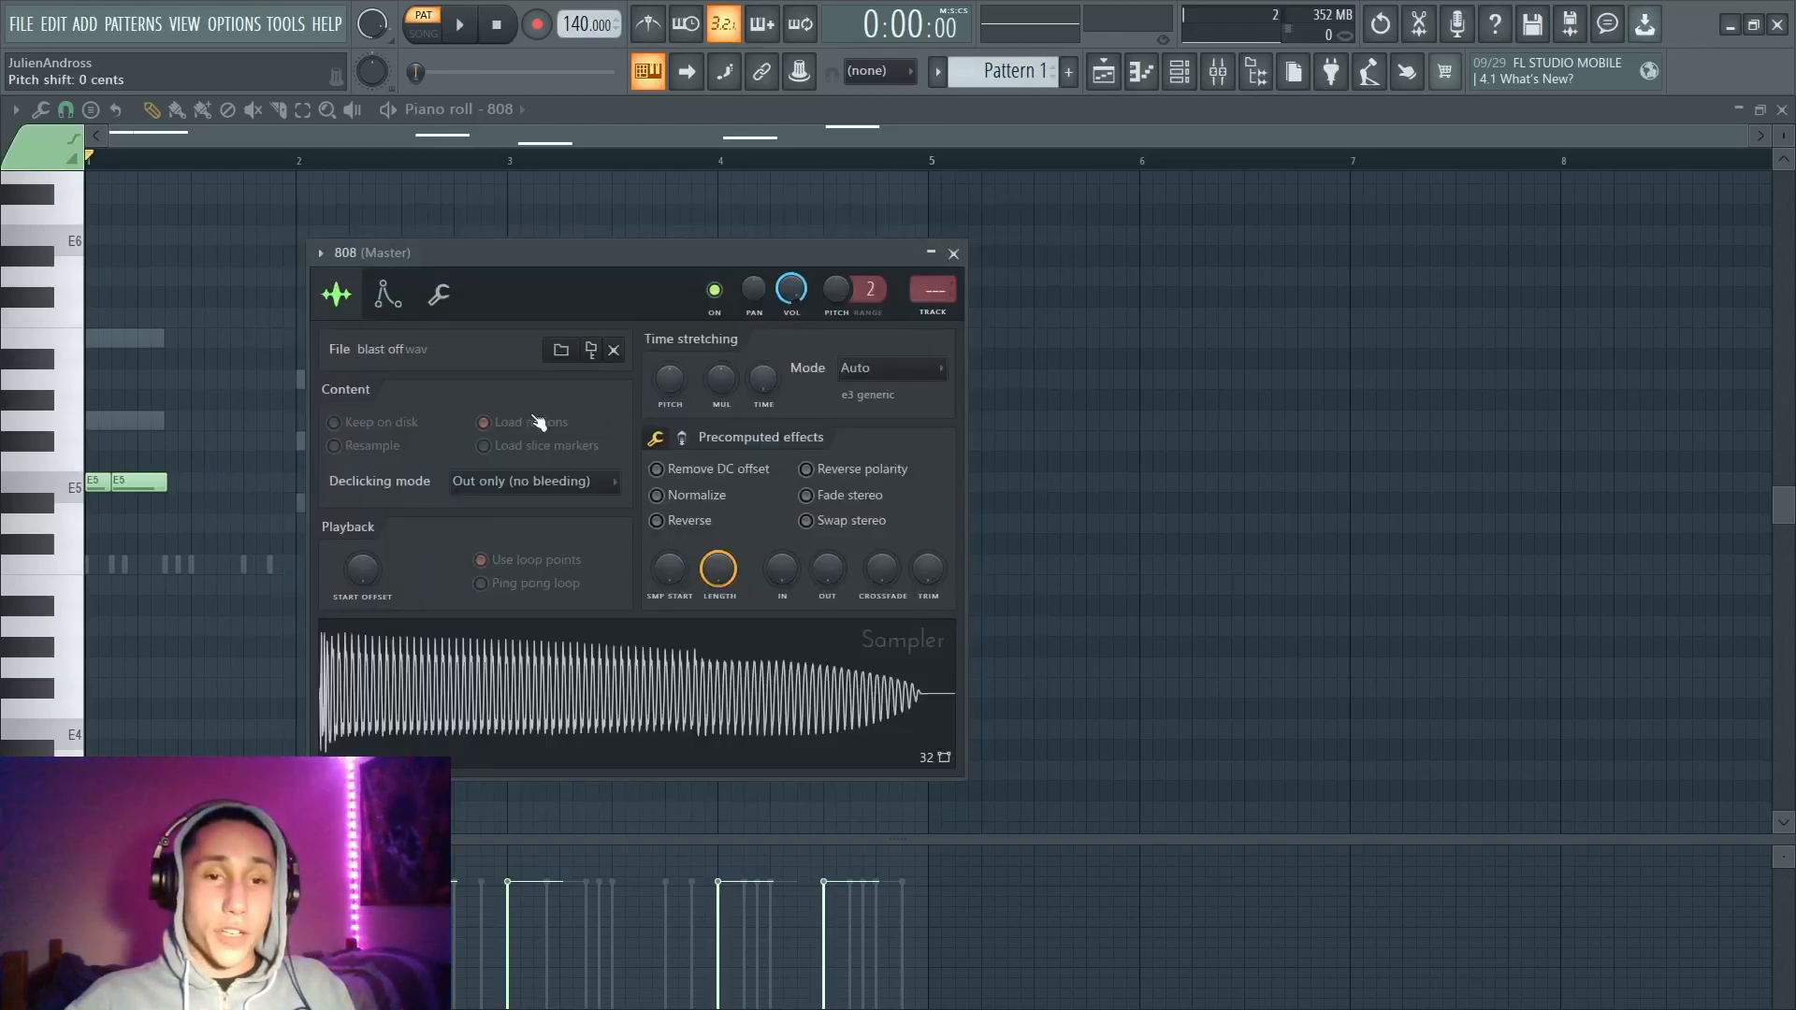
# Step: Set the 808 channel's root note to B4 and close its settings
pyautogui.click(440, 295)
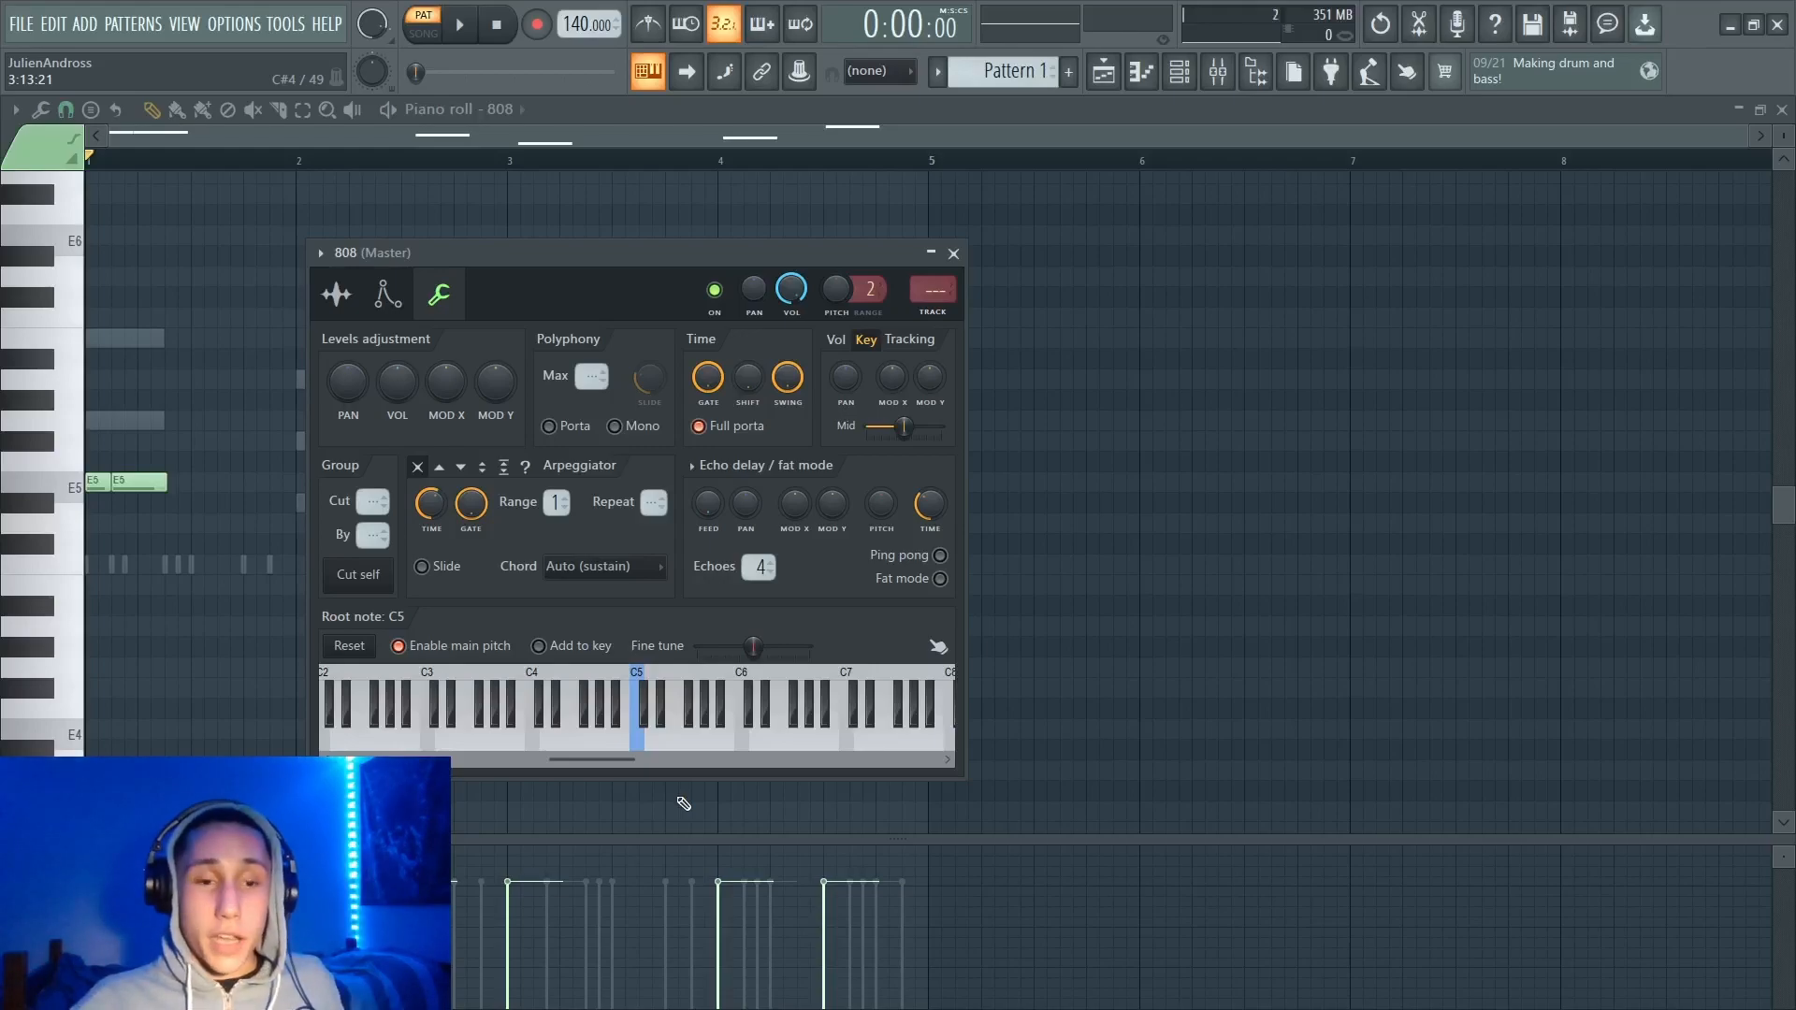
pyautogui.click(627, 739)
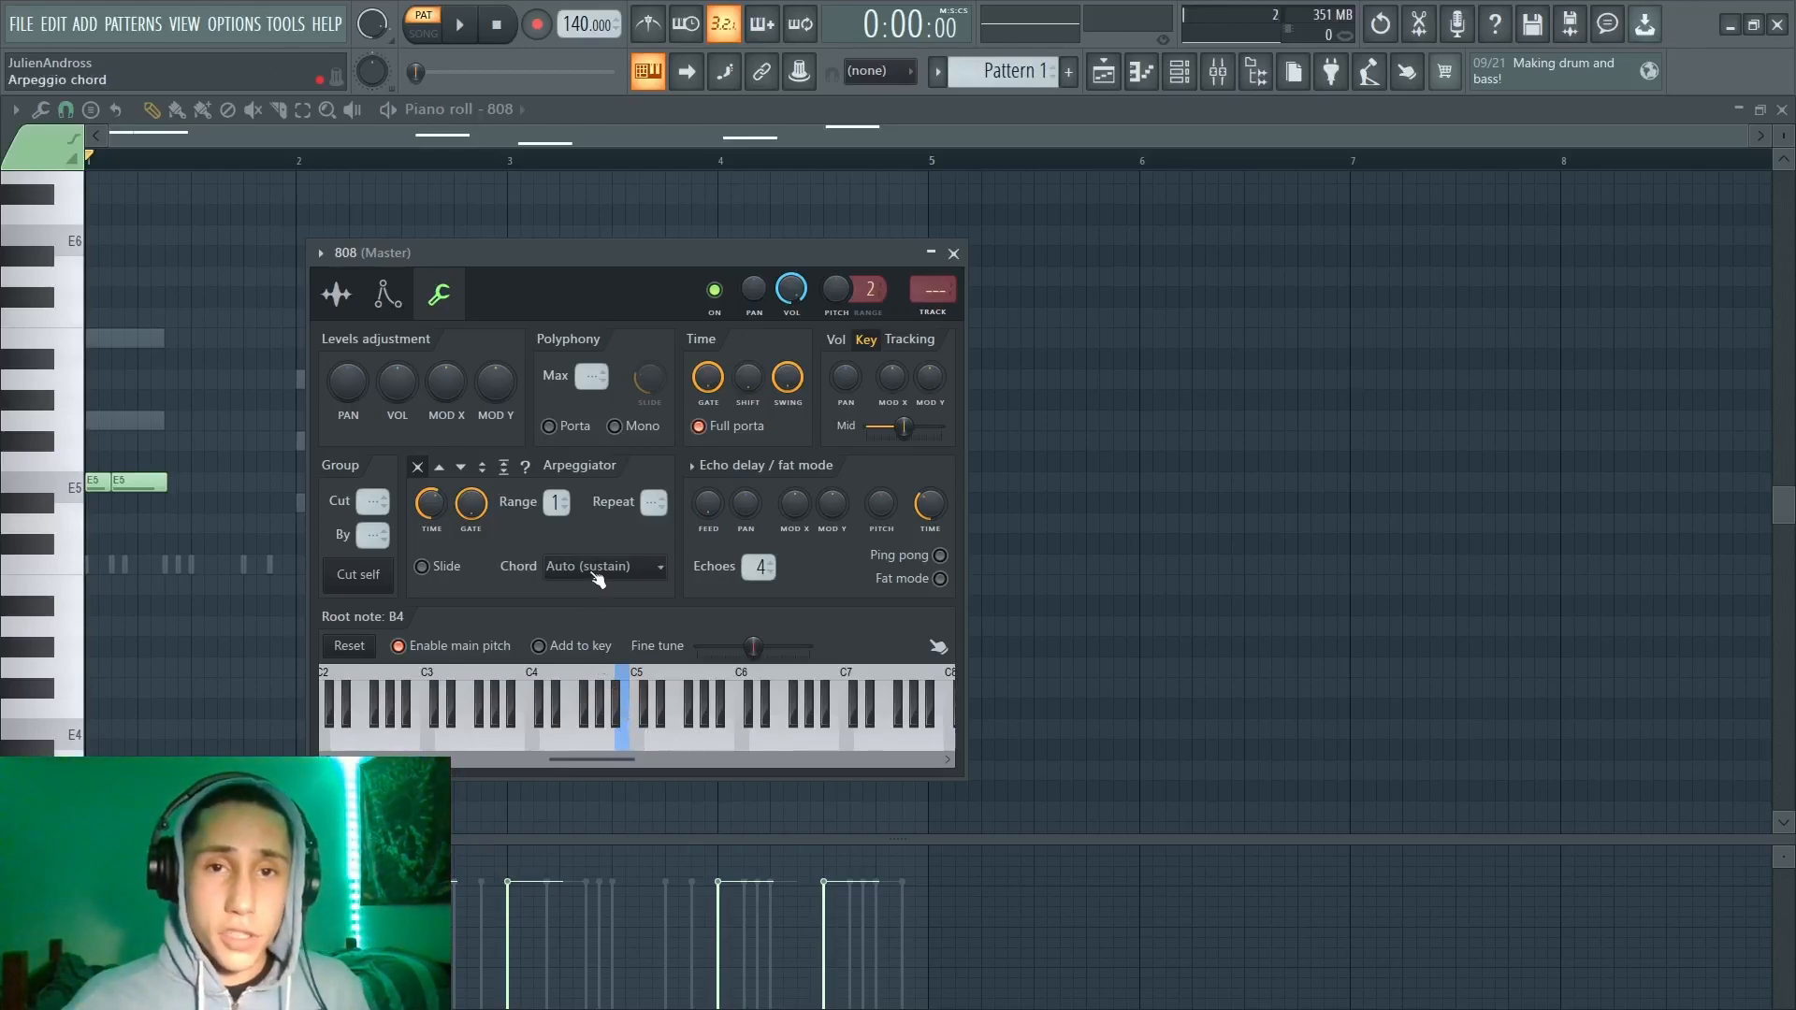
pyautogui.rightClick(173, 393)
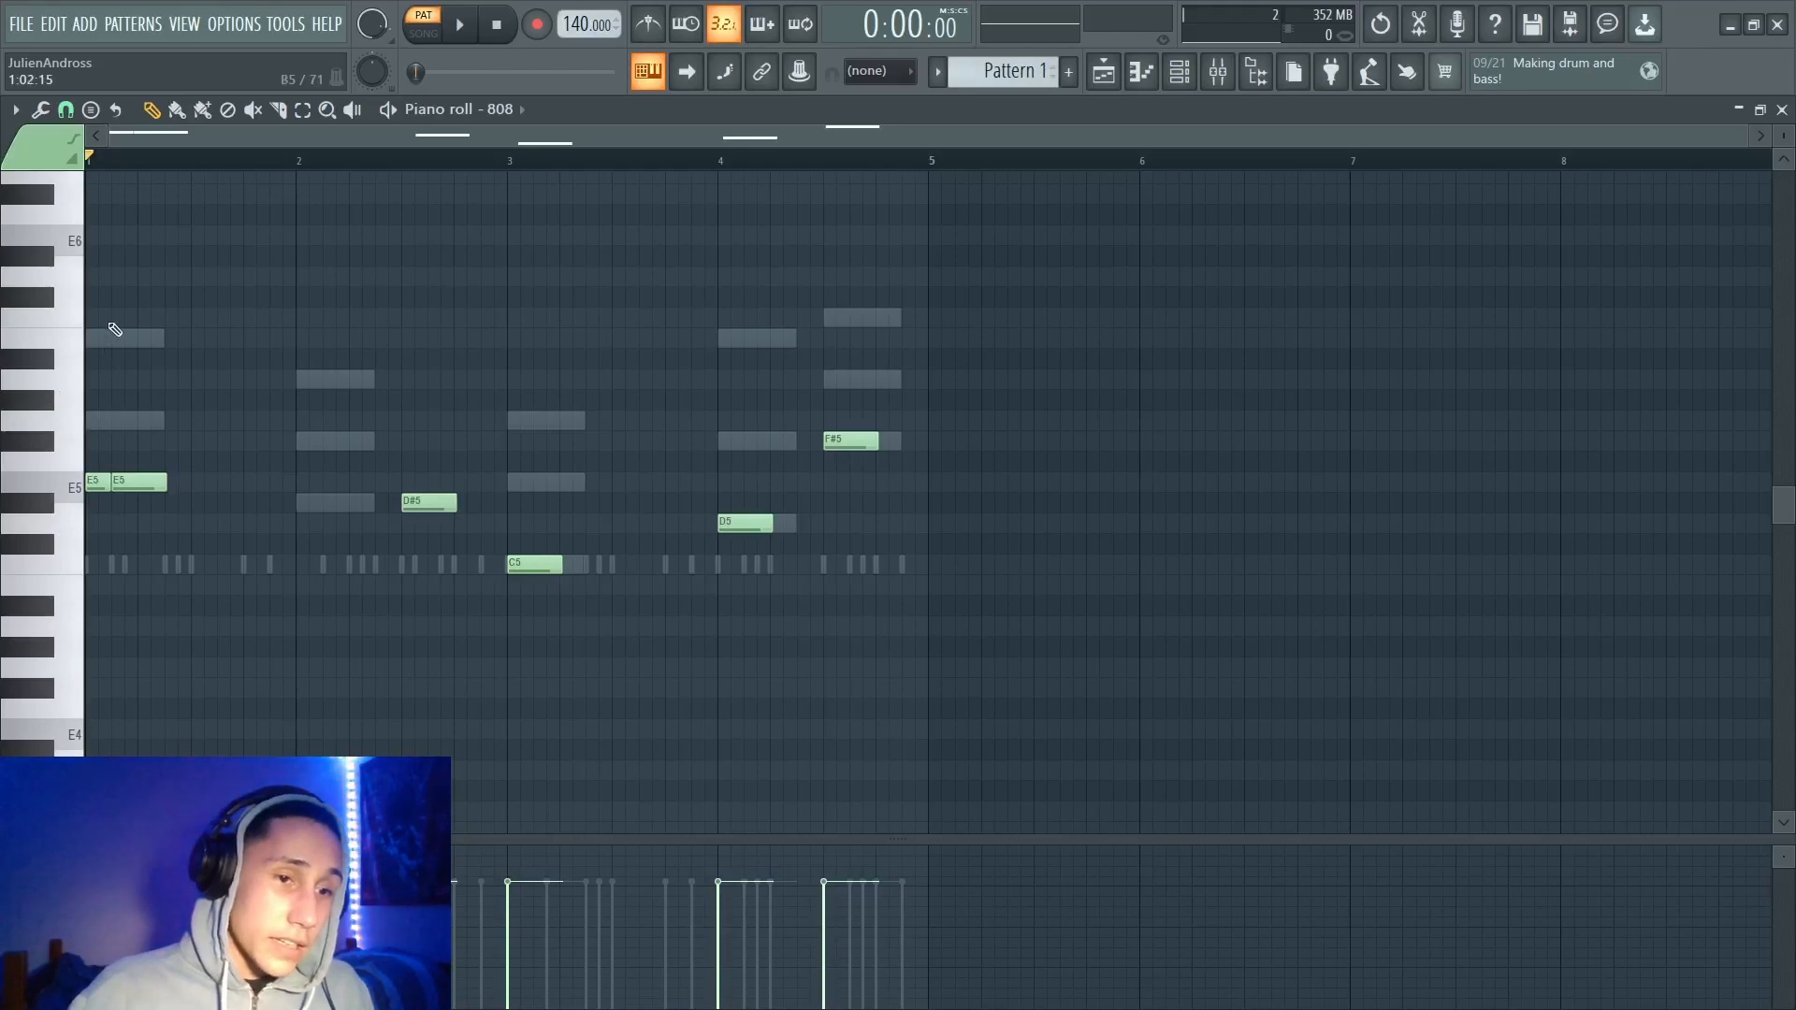
pyautogui.click(105, 565)
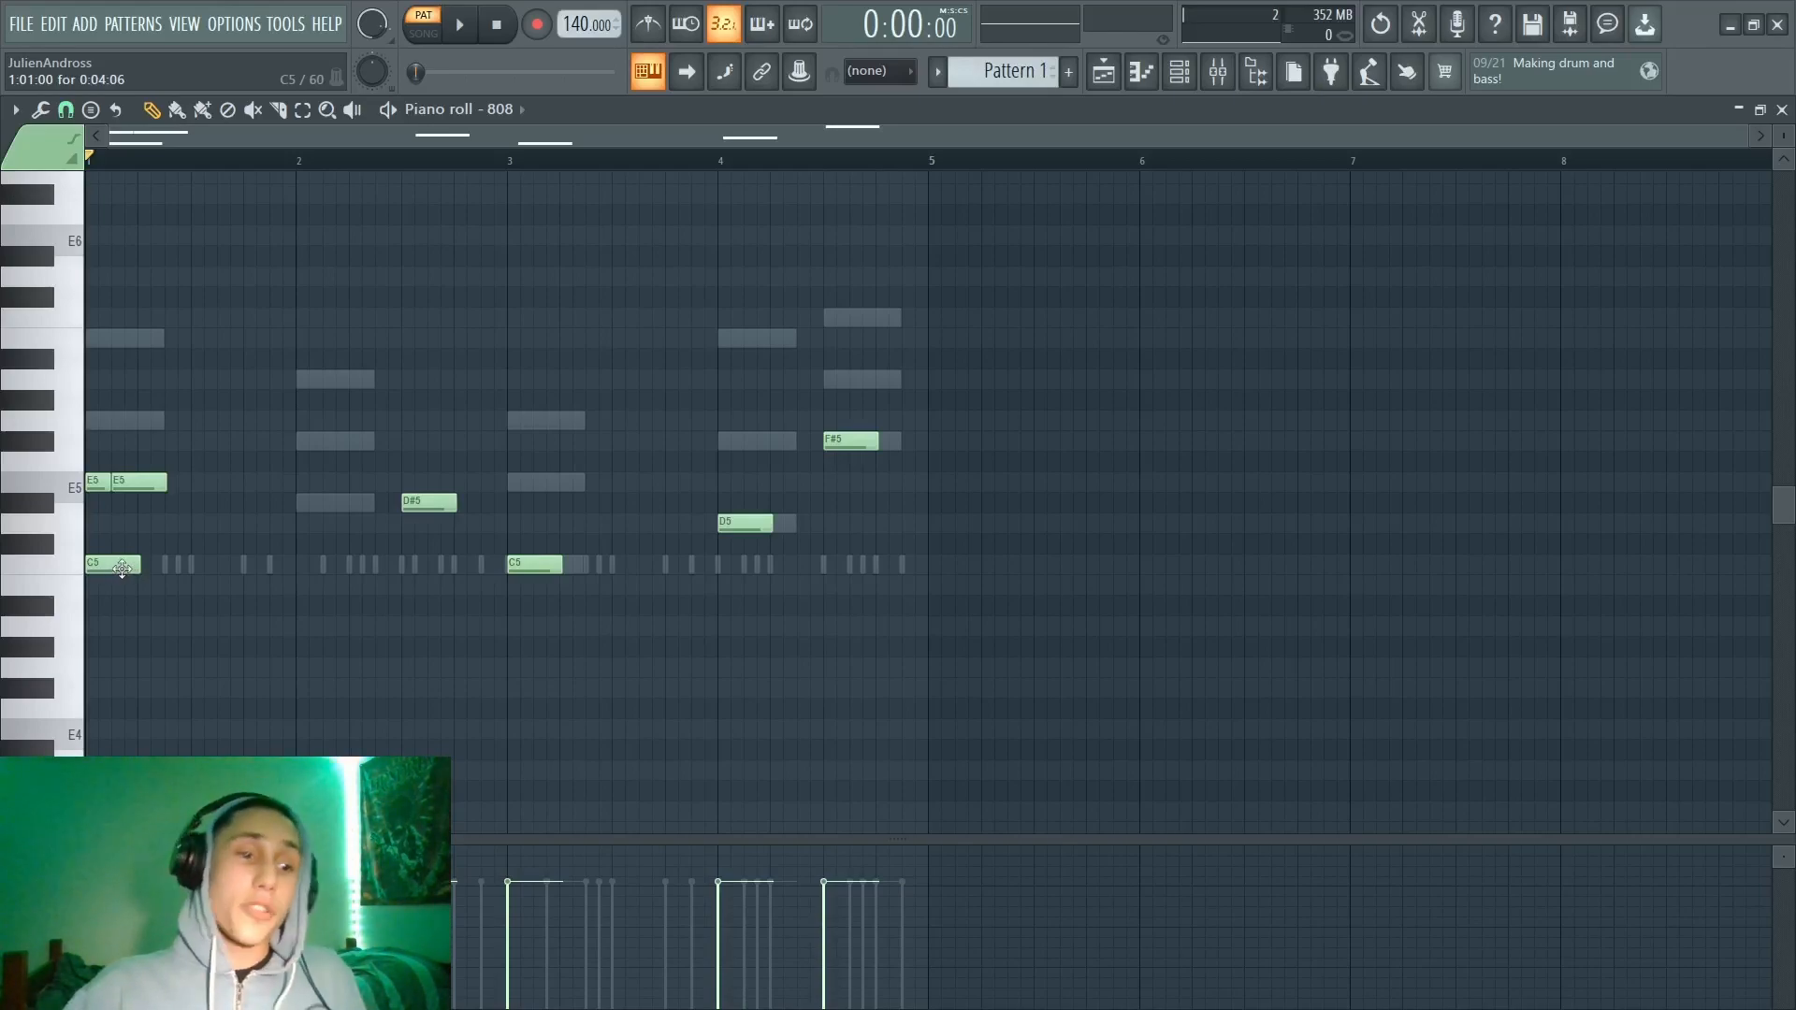
pyautogui.moveTo(116, 573); pyautogui.dragTo(103, 589)
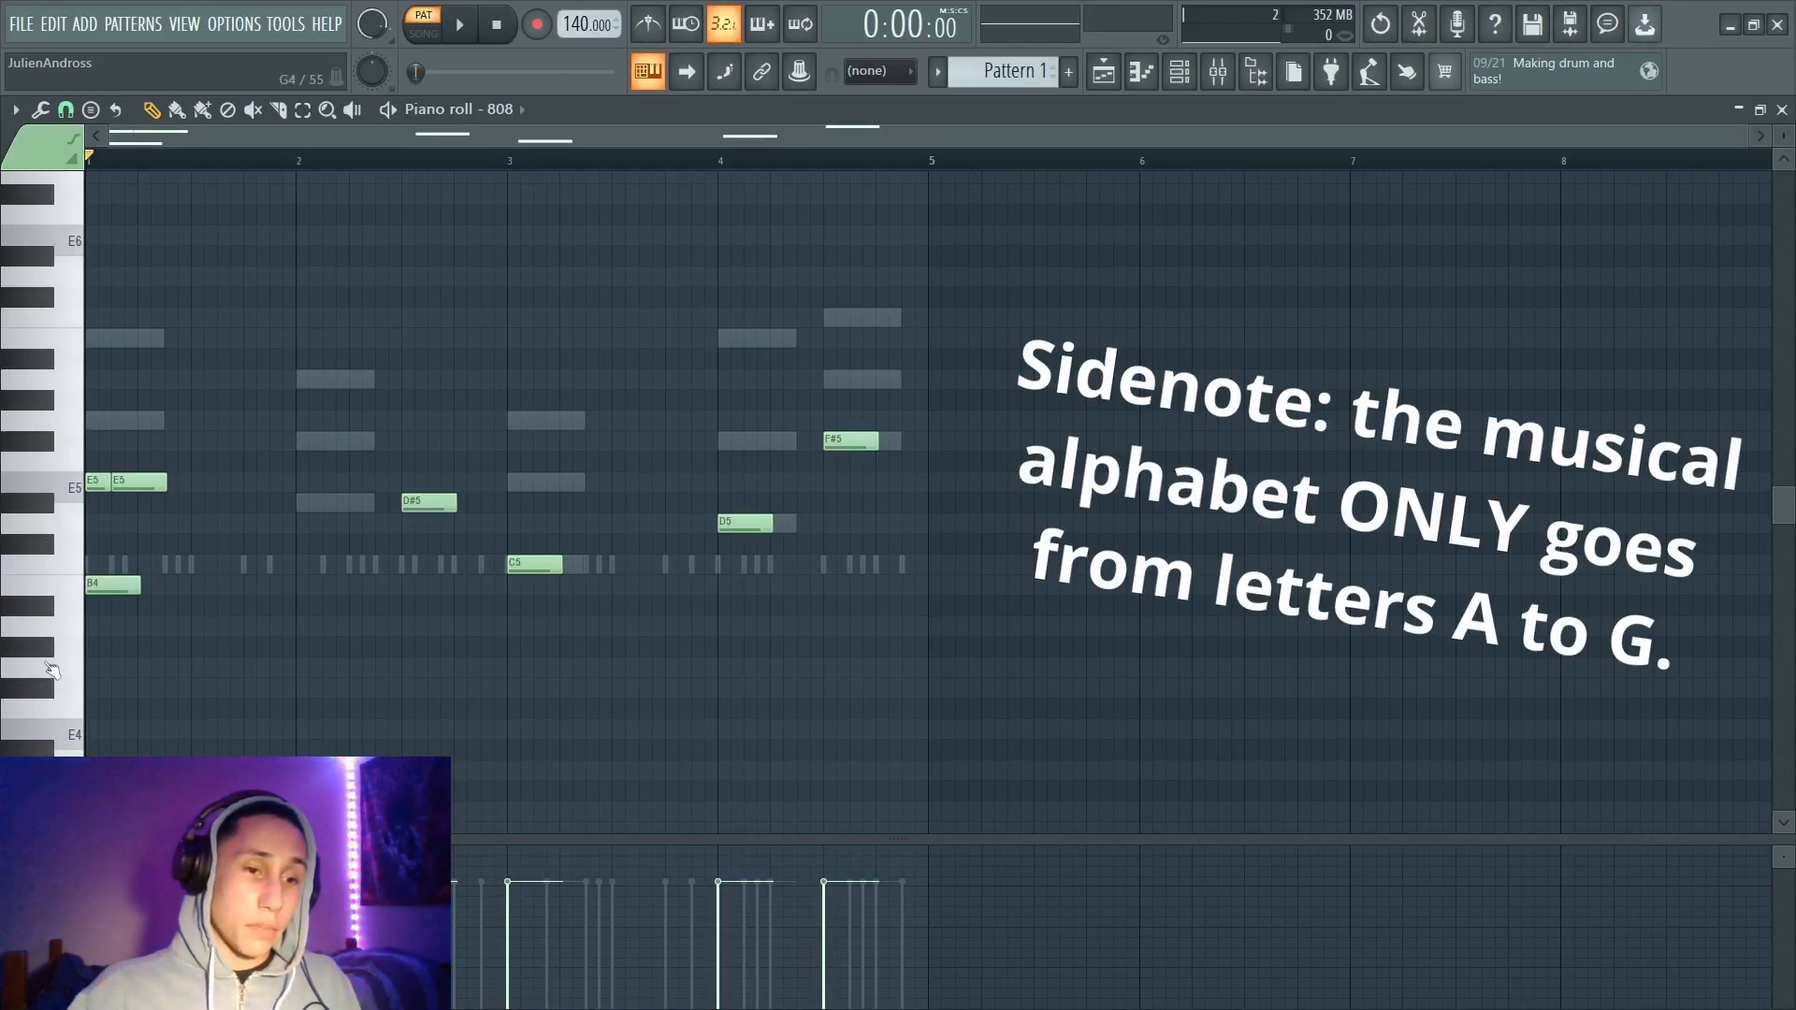
pyautogui.rightClick(101, 584)
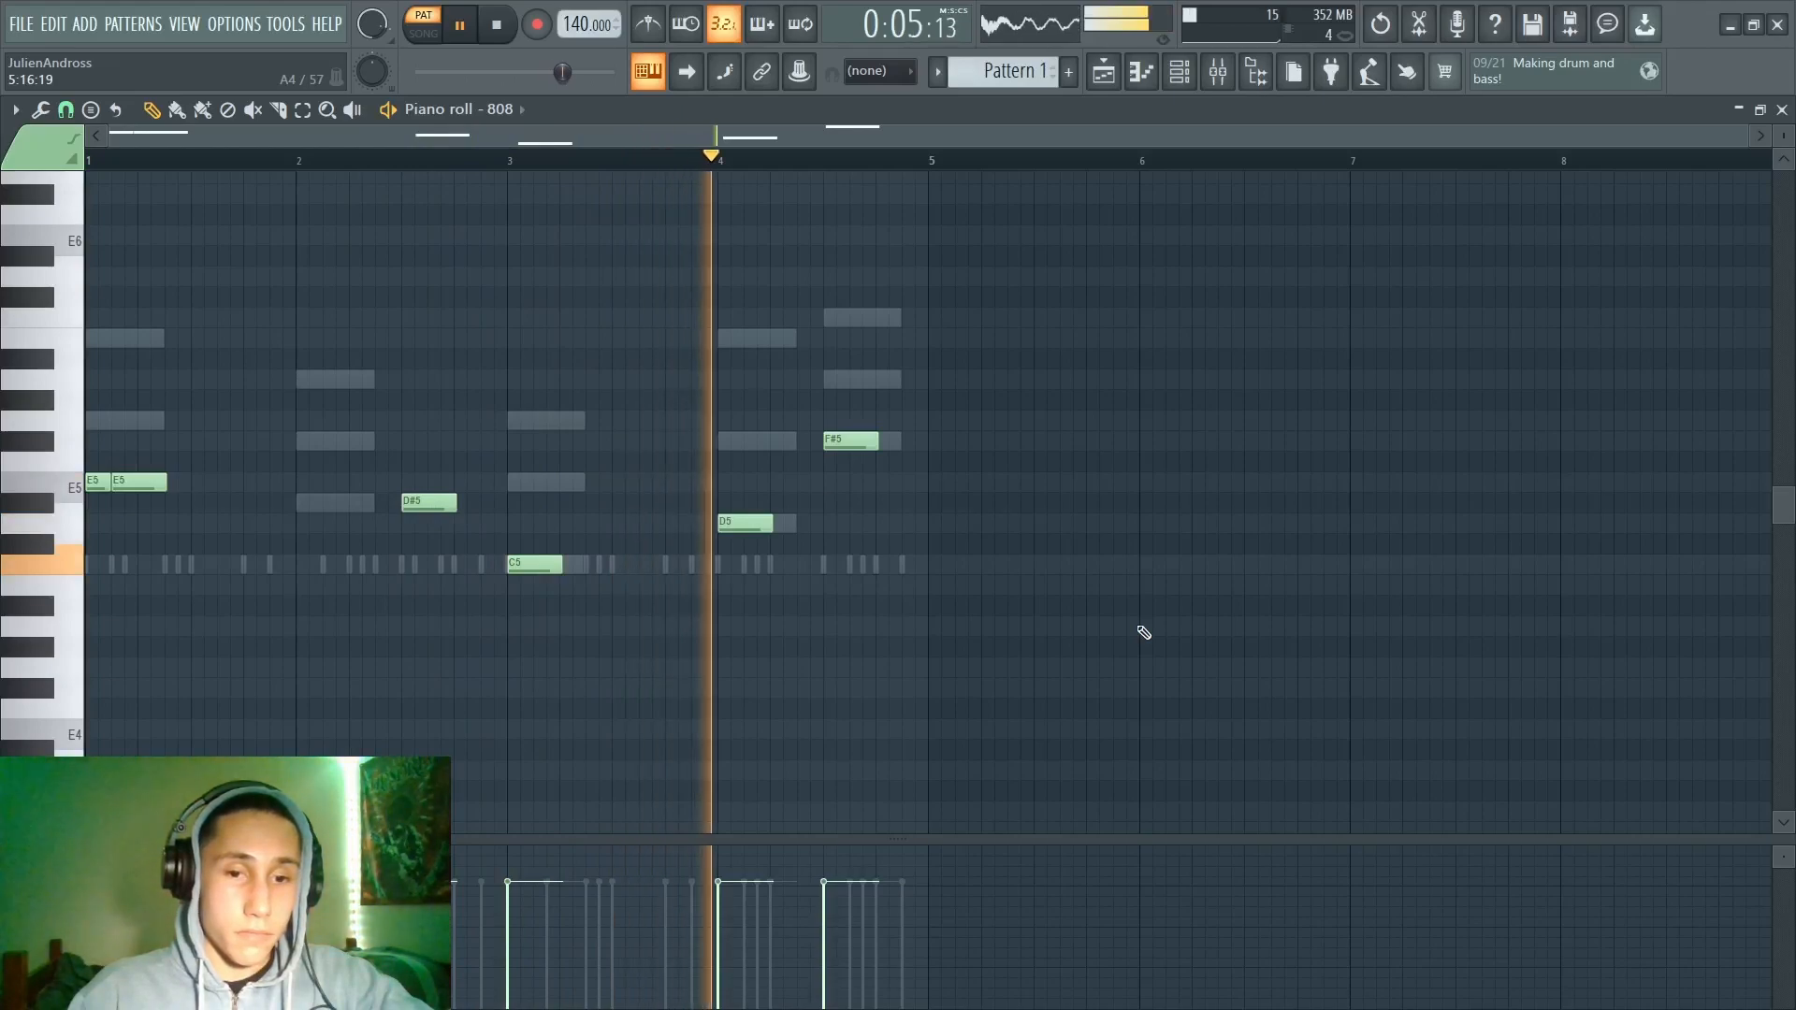
# Step: Make the 808 cut itself when retriggered, with Cut and By both at 2, and play the pattern to hear it
pyautogui.press('space')
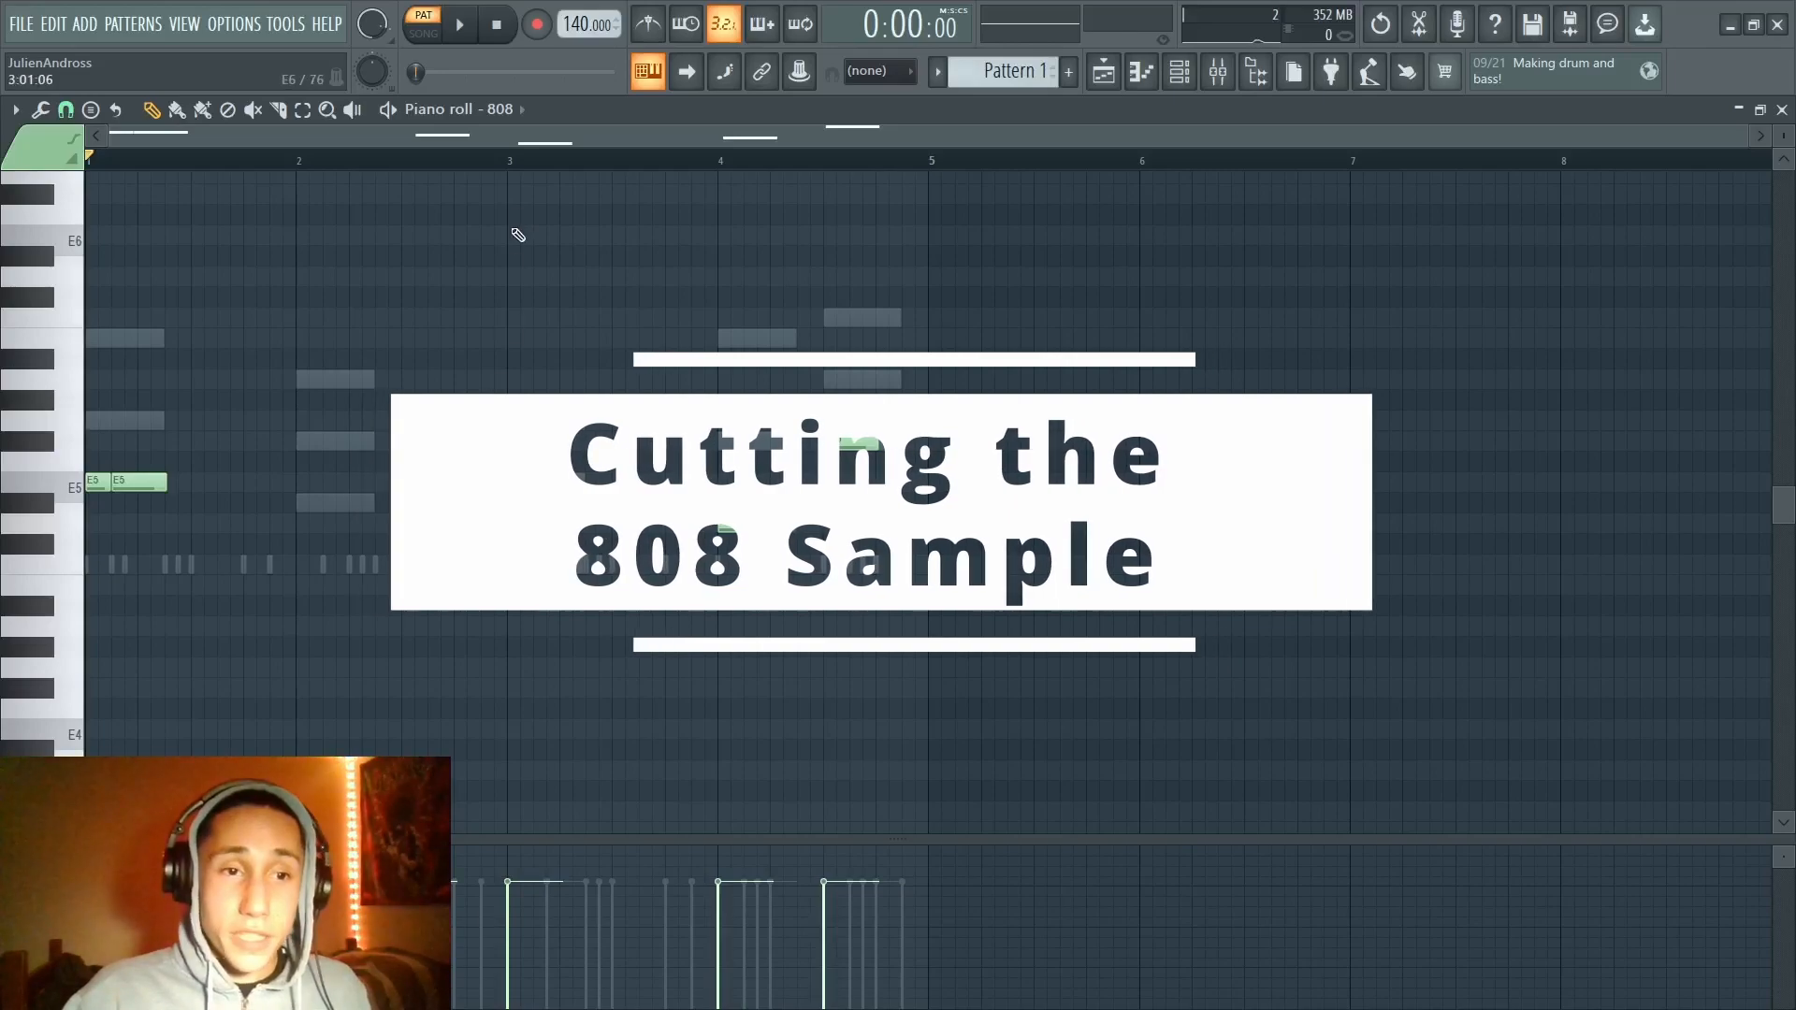
pyautogui.click(507, 111)
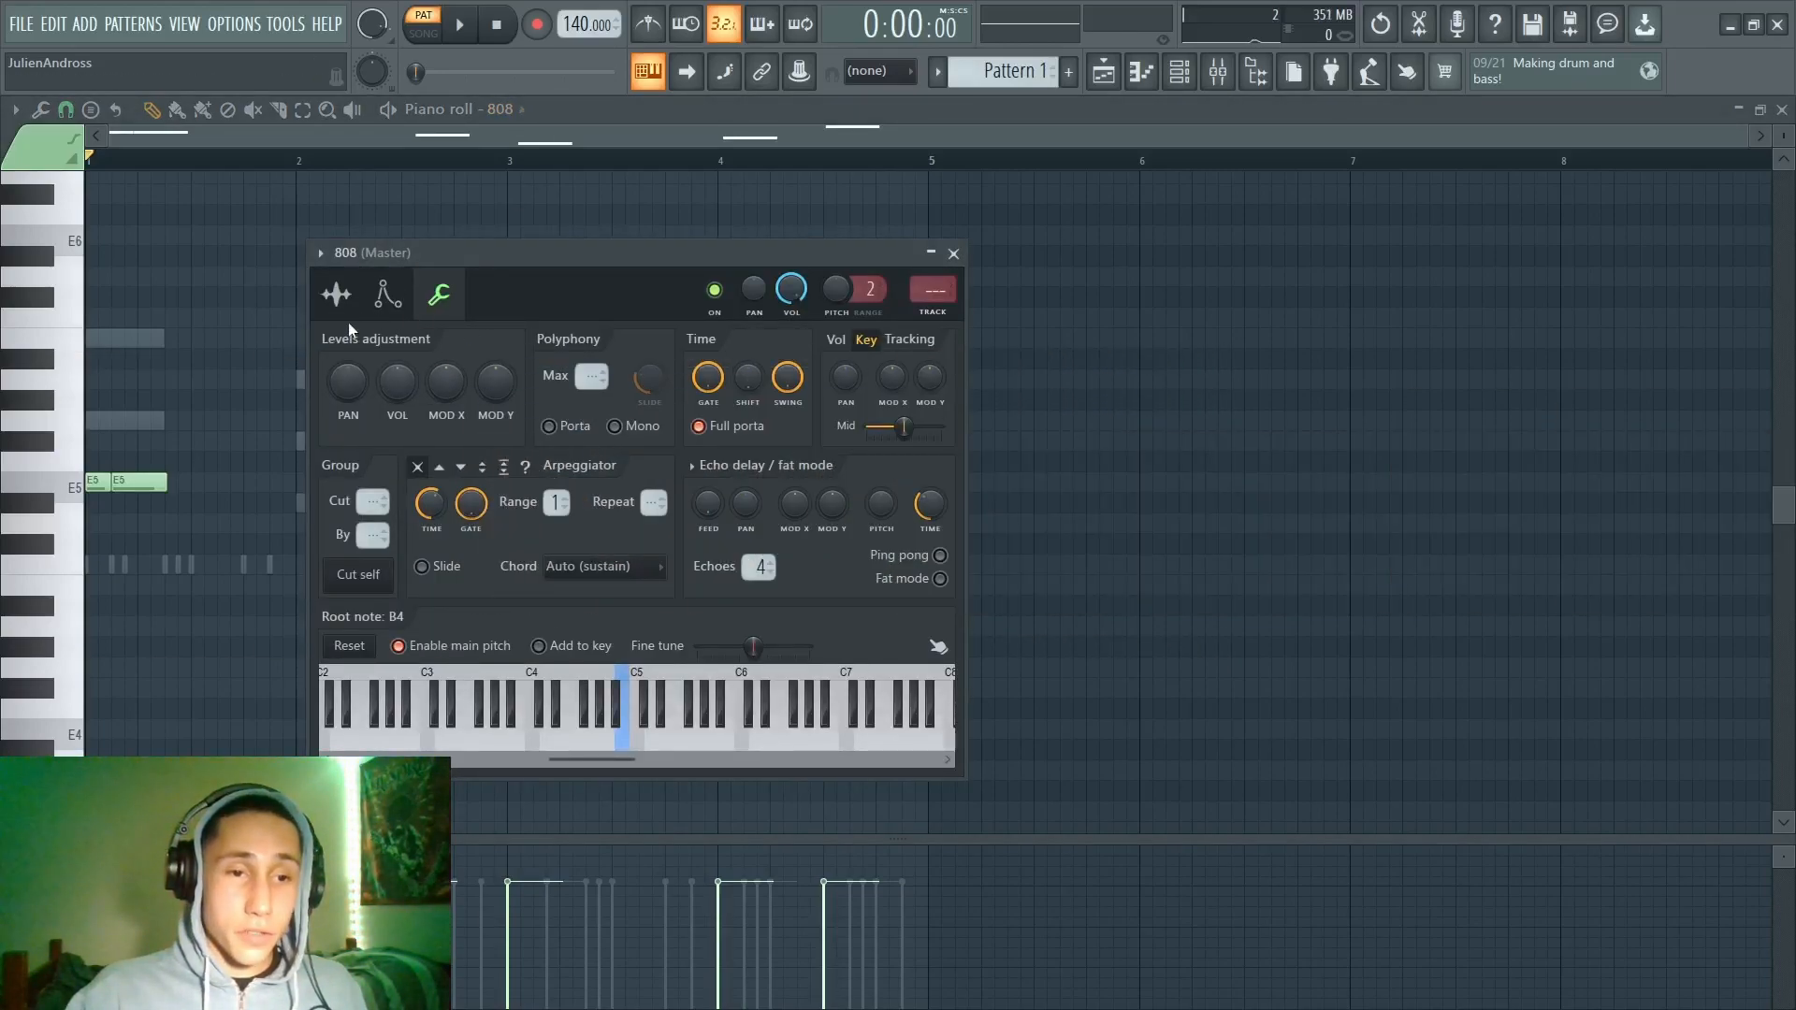
pyautogui.click(336, 297)
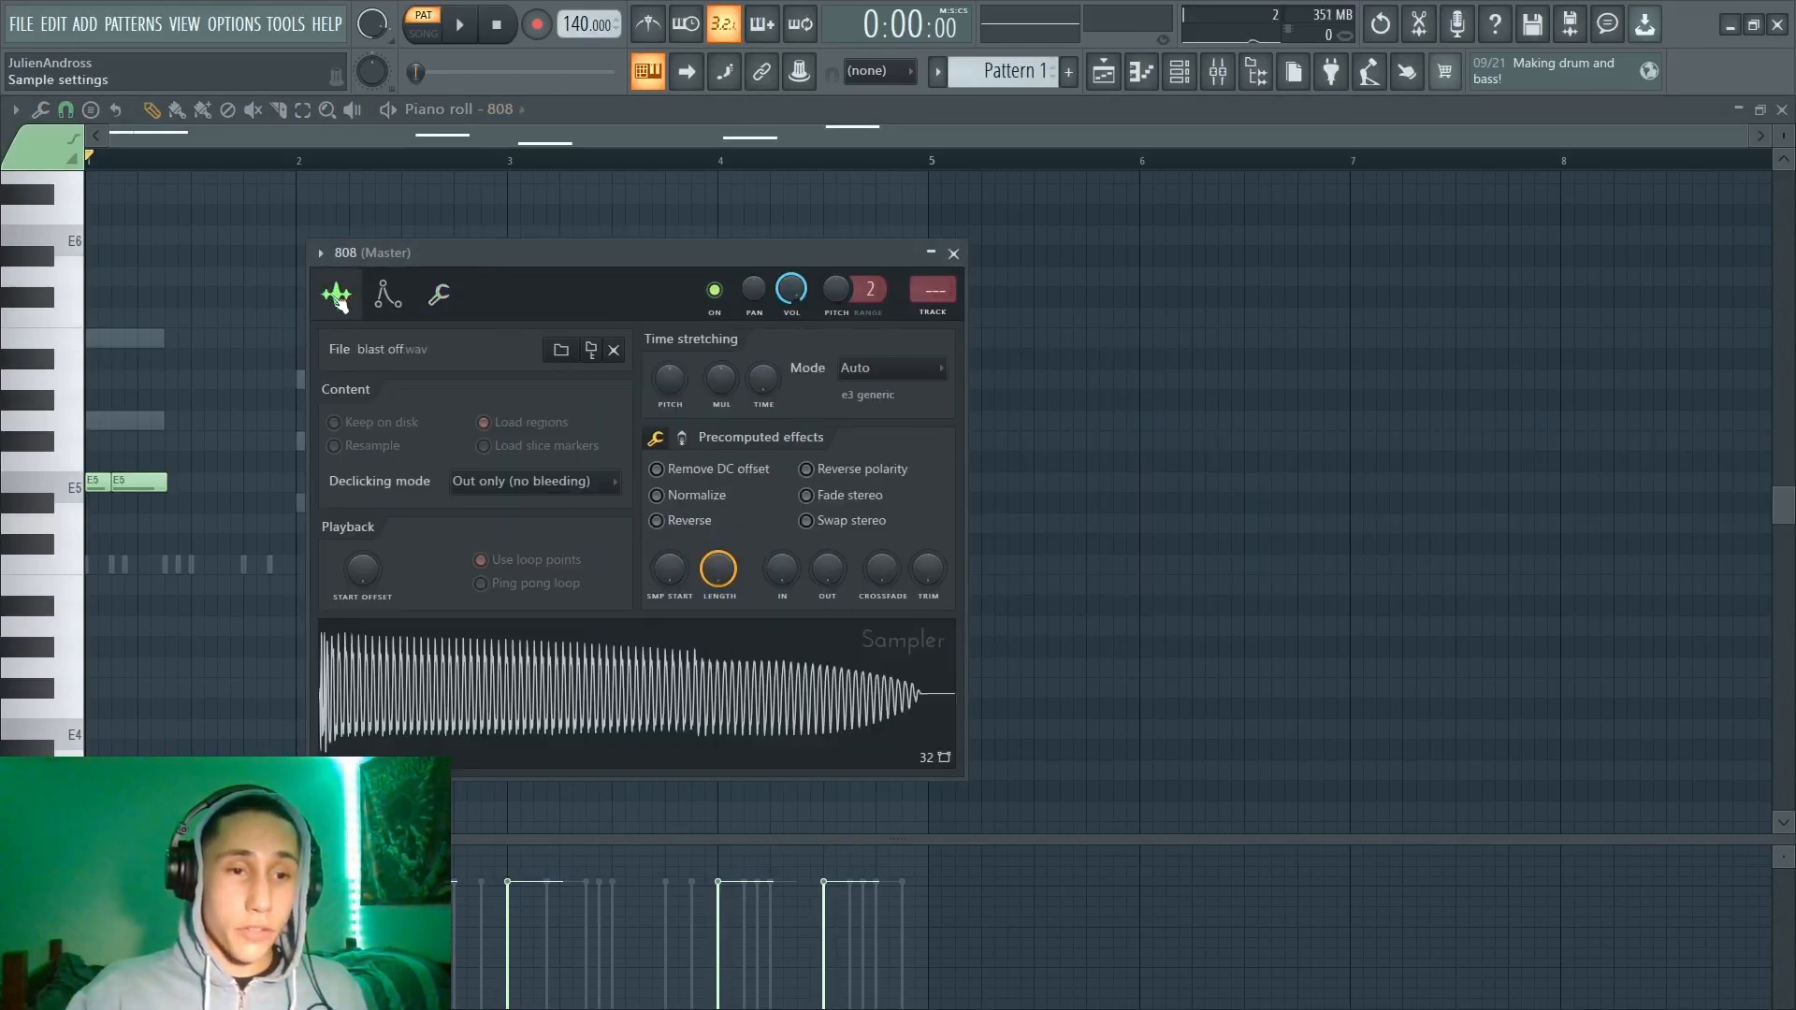
pyautogui.click(440, 296)
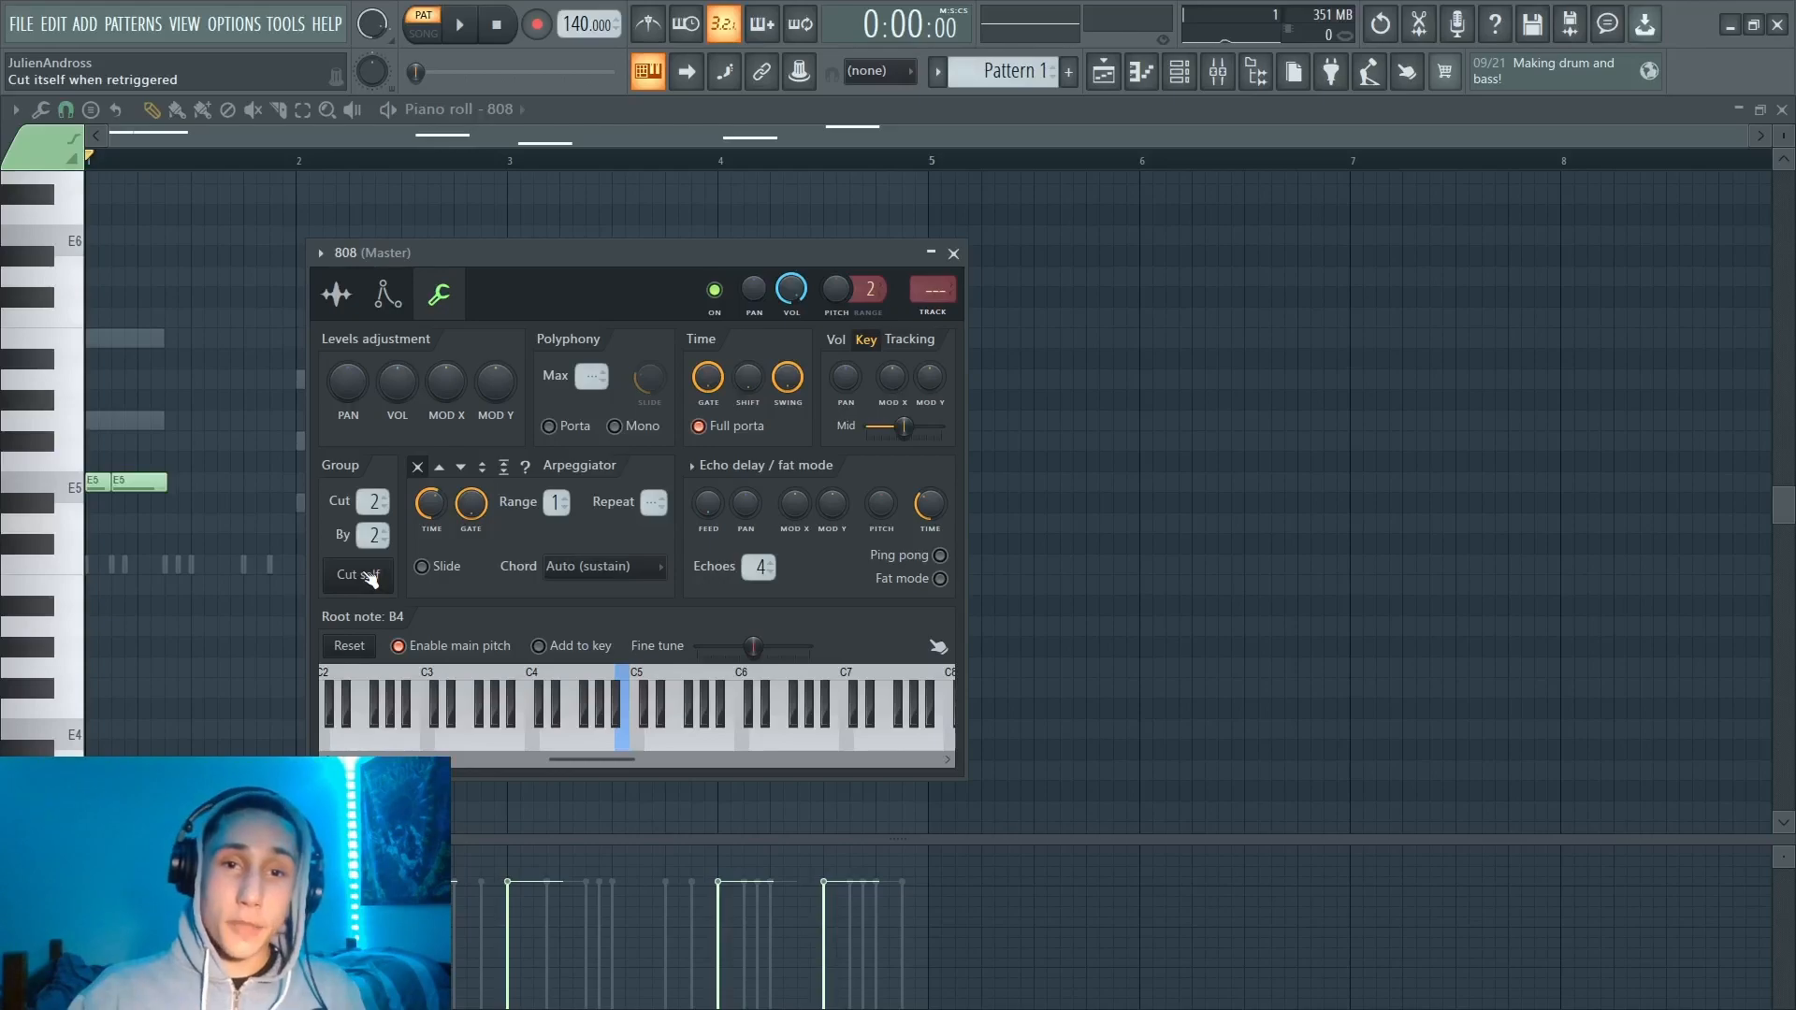
pyautogui.press('Escape')
pyautogui.press('space')
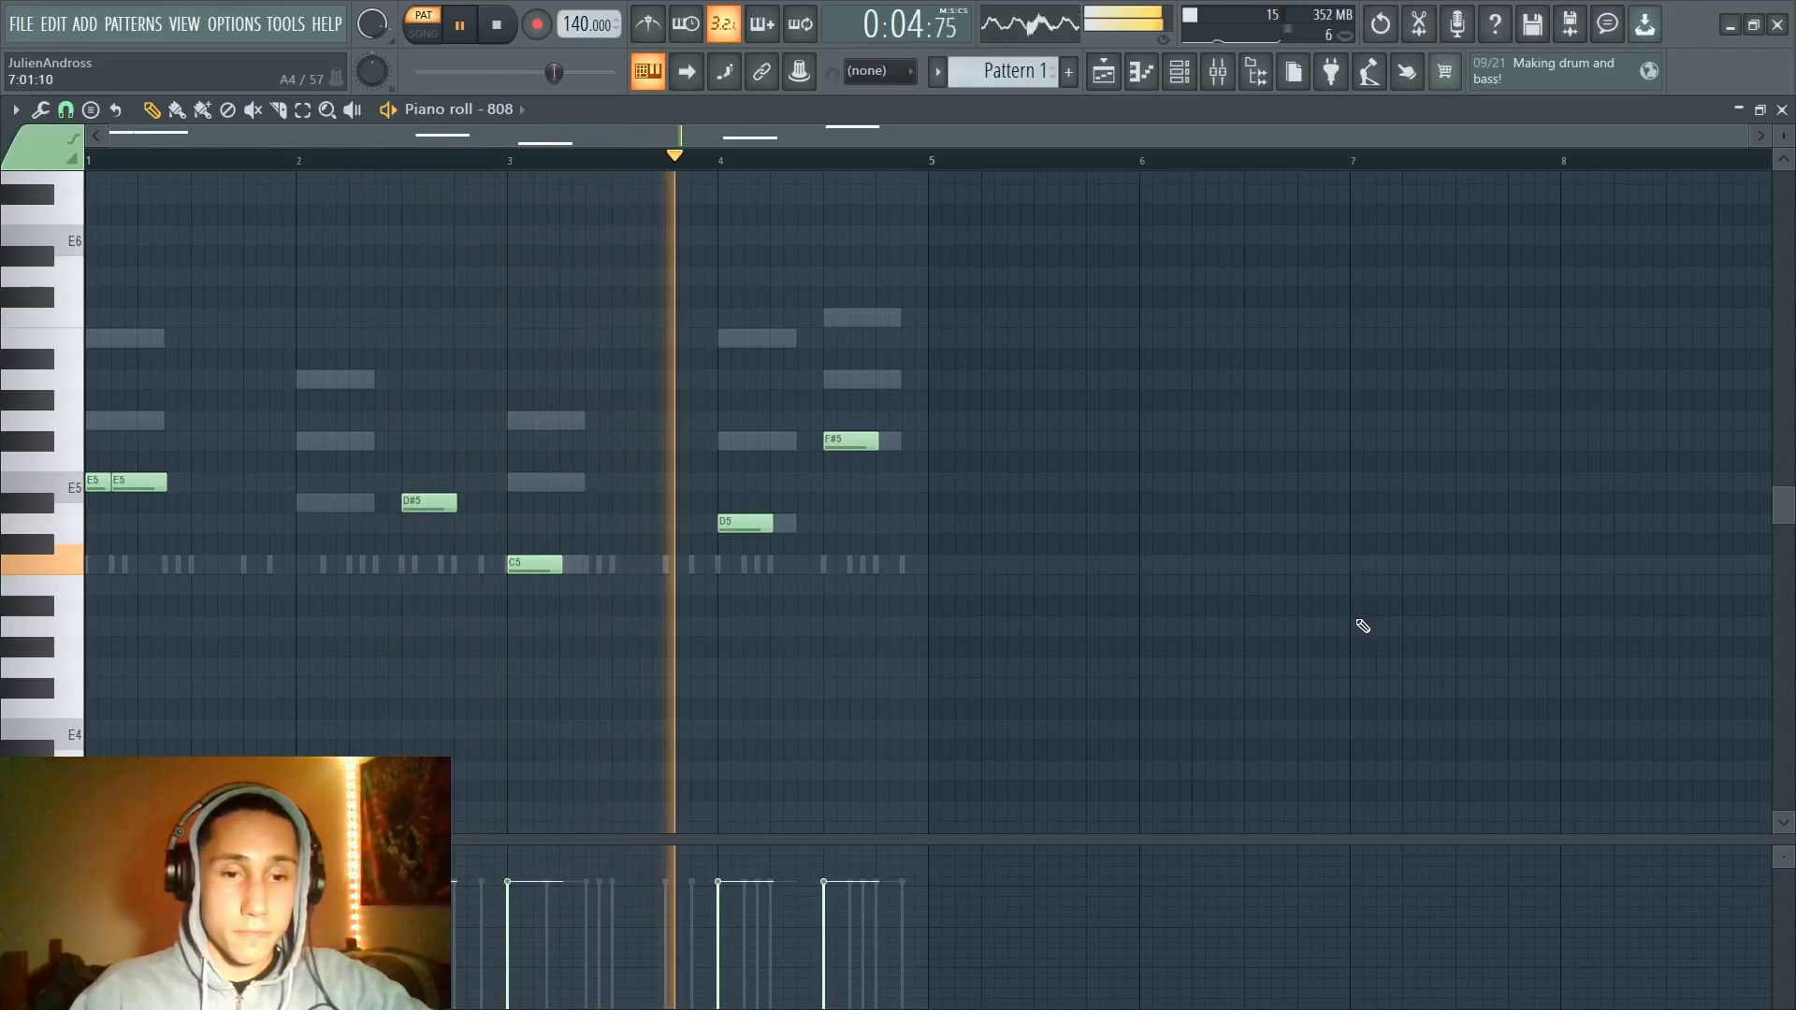
pyautogui.press('space')
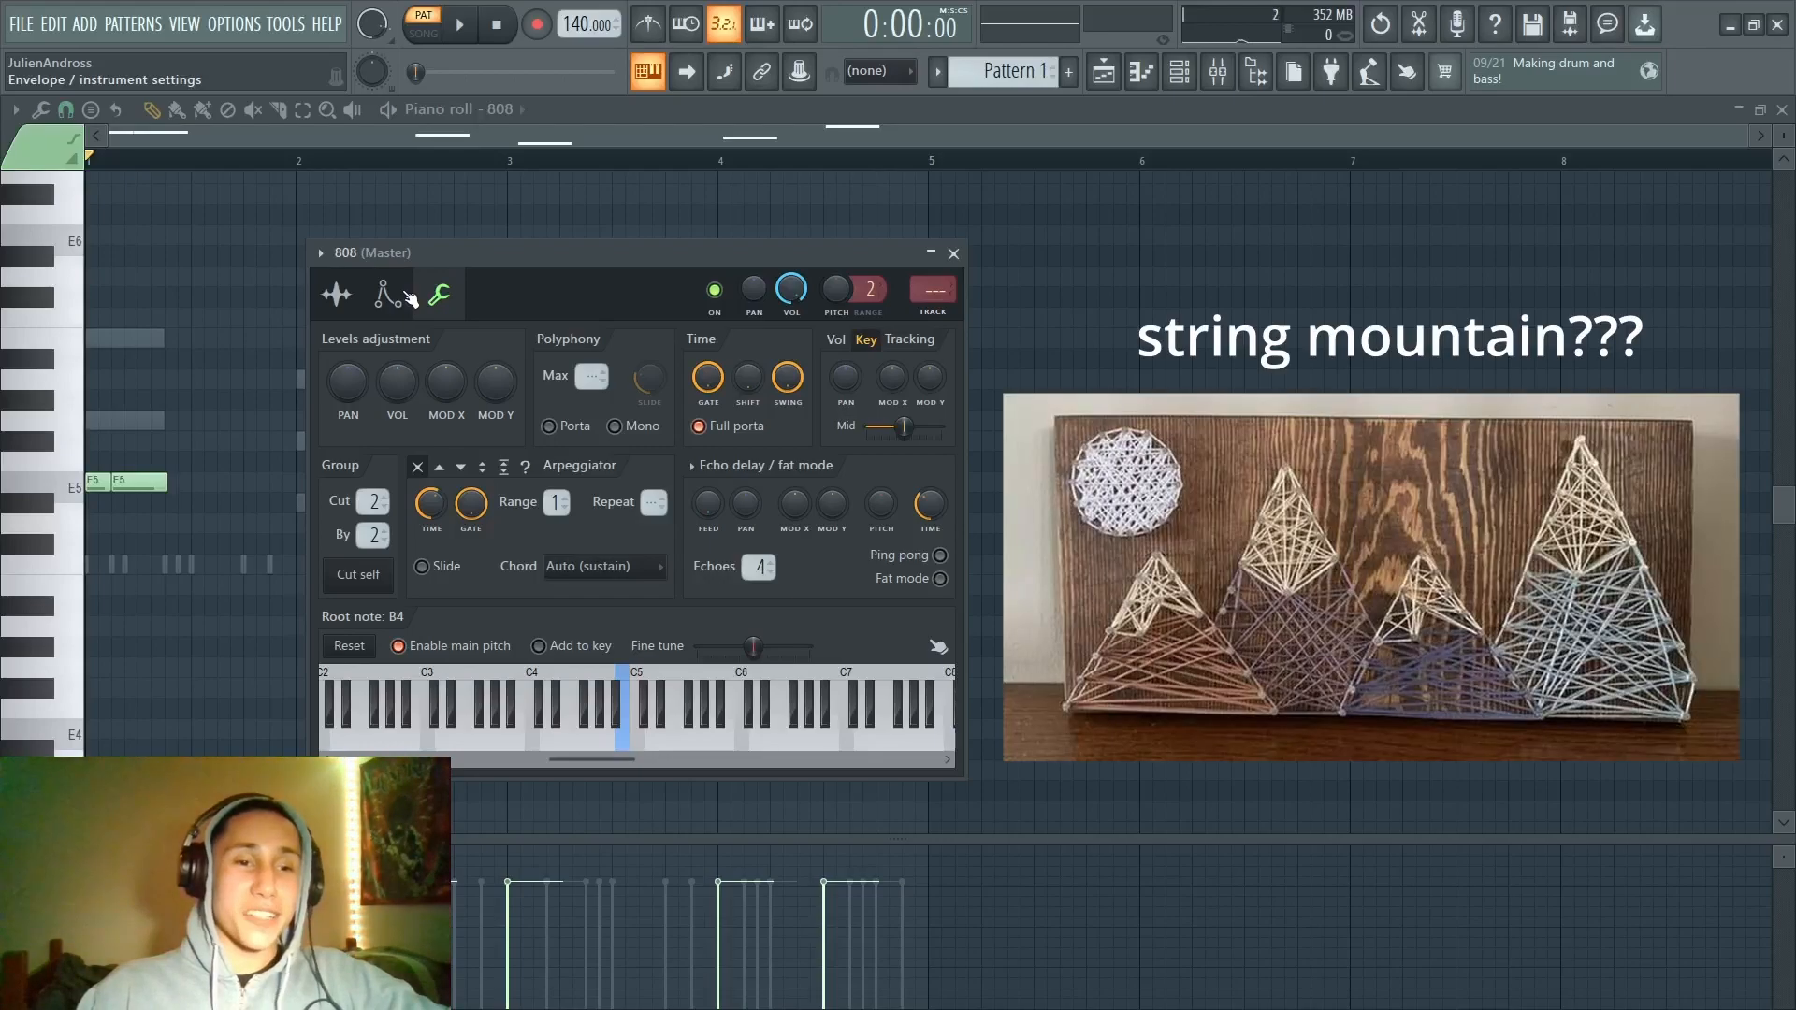
# Step: Enable the 808's volume envelope with attack, decay, sustain and release turned all the way down and hold at maximum
pyautogui.click(402, 304)
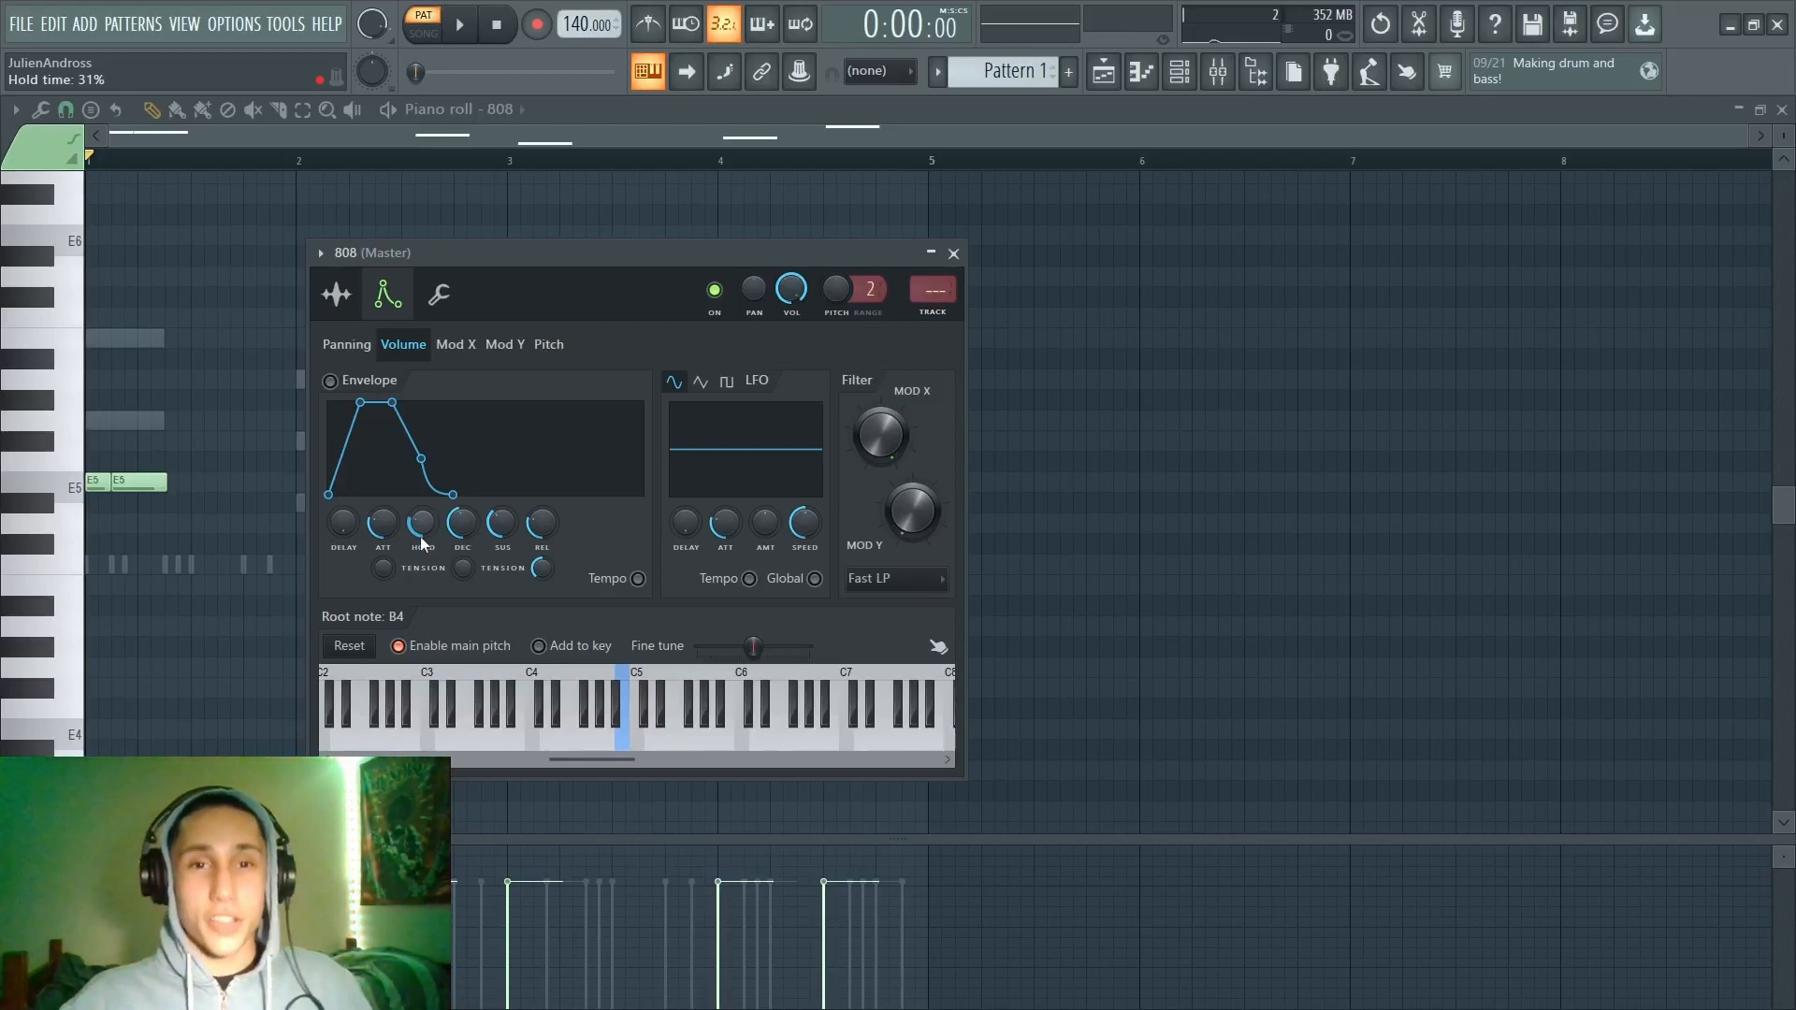
pyautogui.click(330, 381)
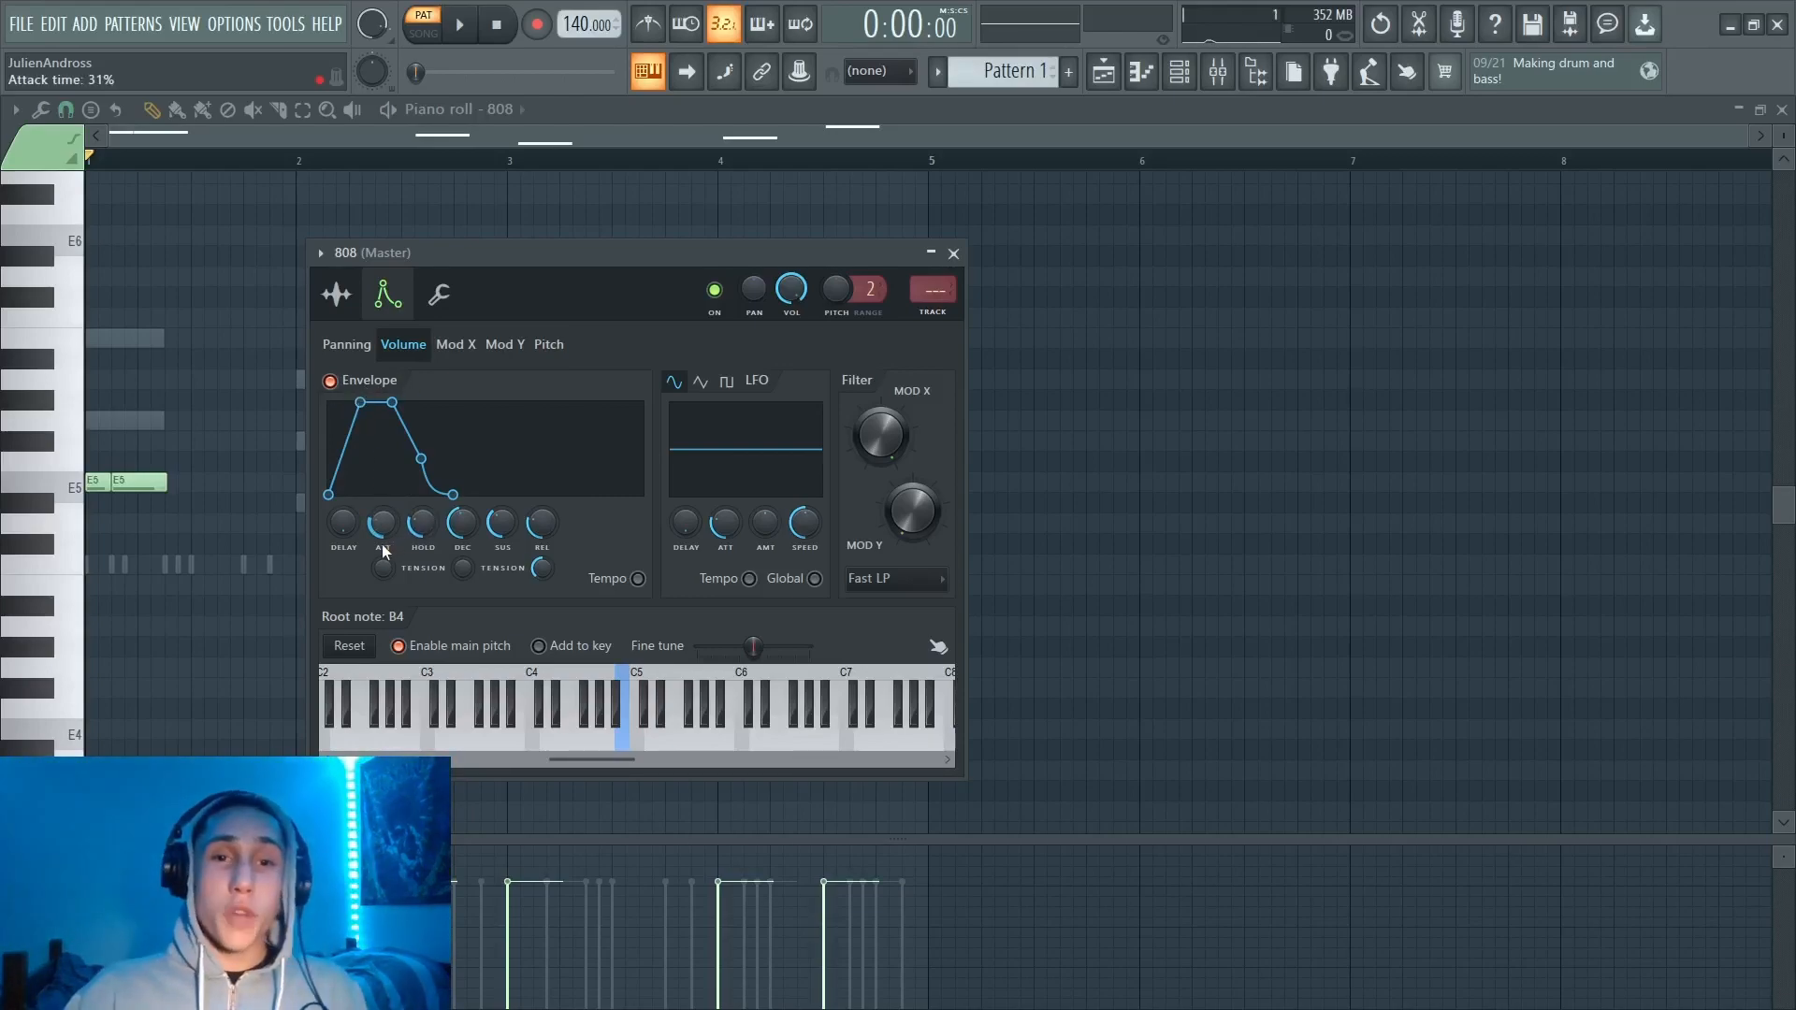
pyautogui.moveTo(381, 543); pyautogui.dragTo(382, 589)
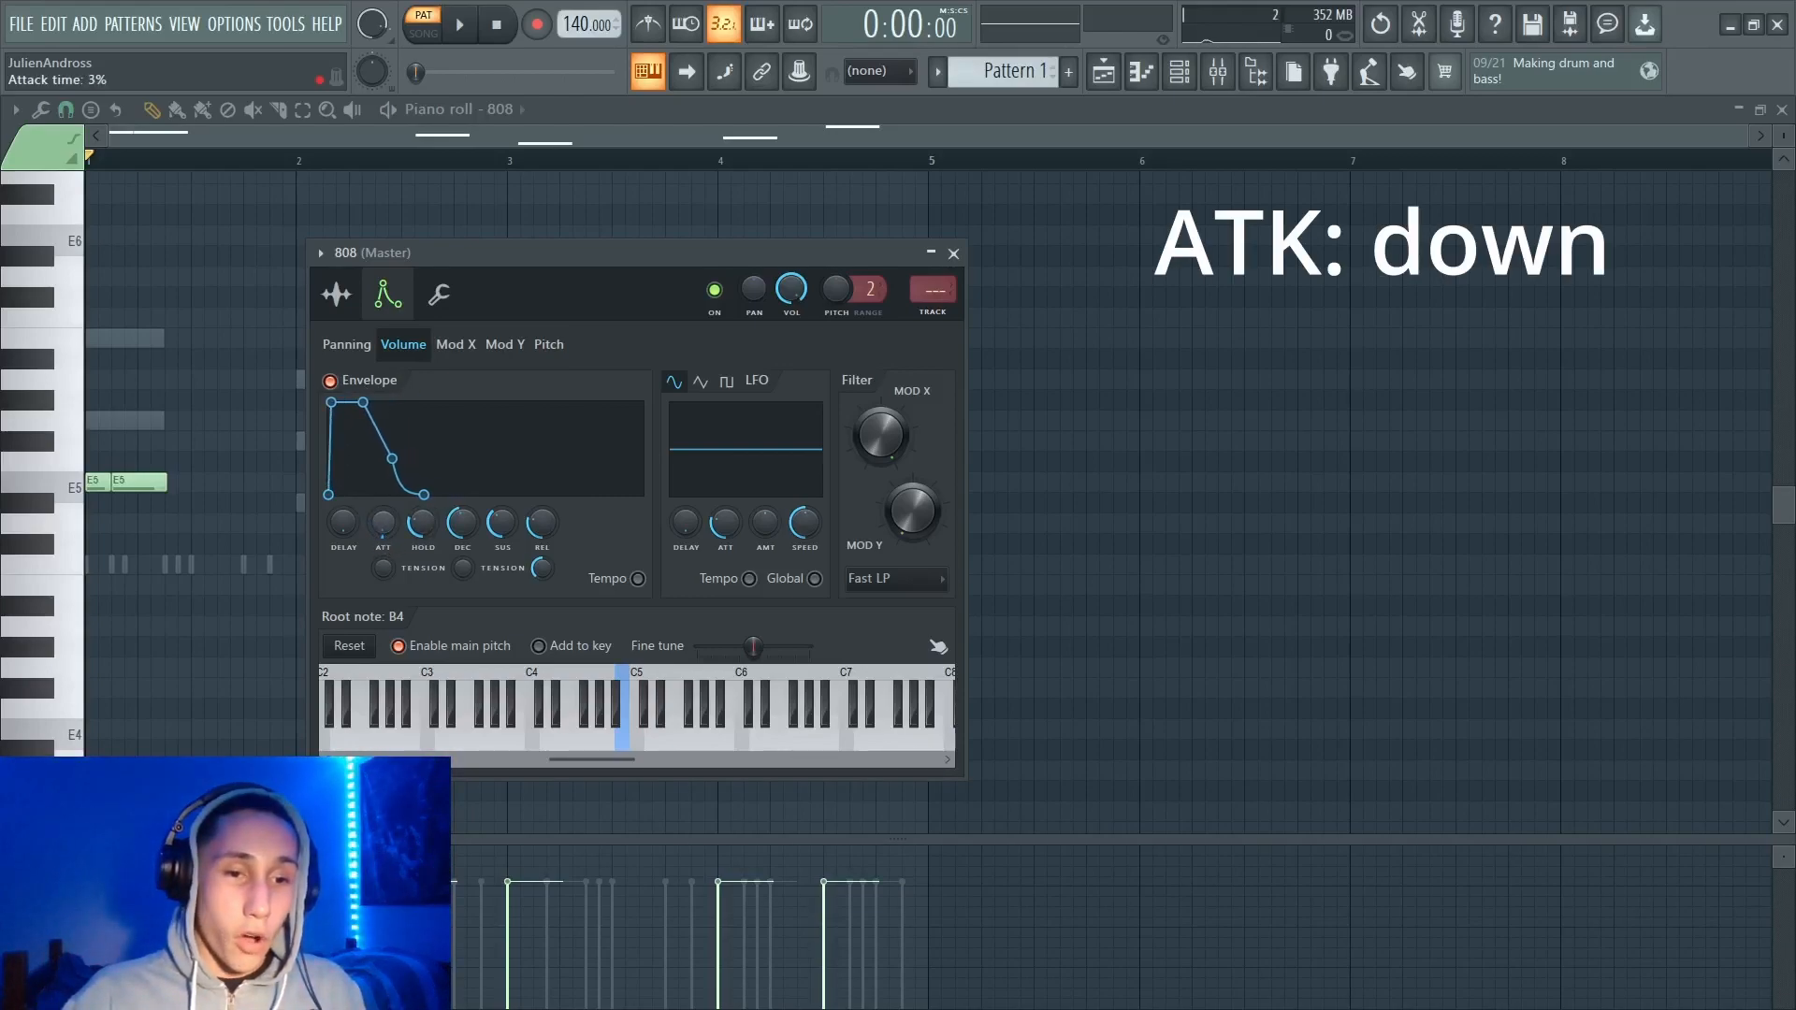
pyautogui.moveTo(423, 529); pyautogui.dragTo(422, 468)
pyautogui.moveTo(462, 525); pyautogui.dragTo(559, 570)
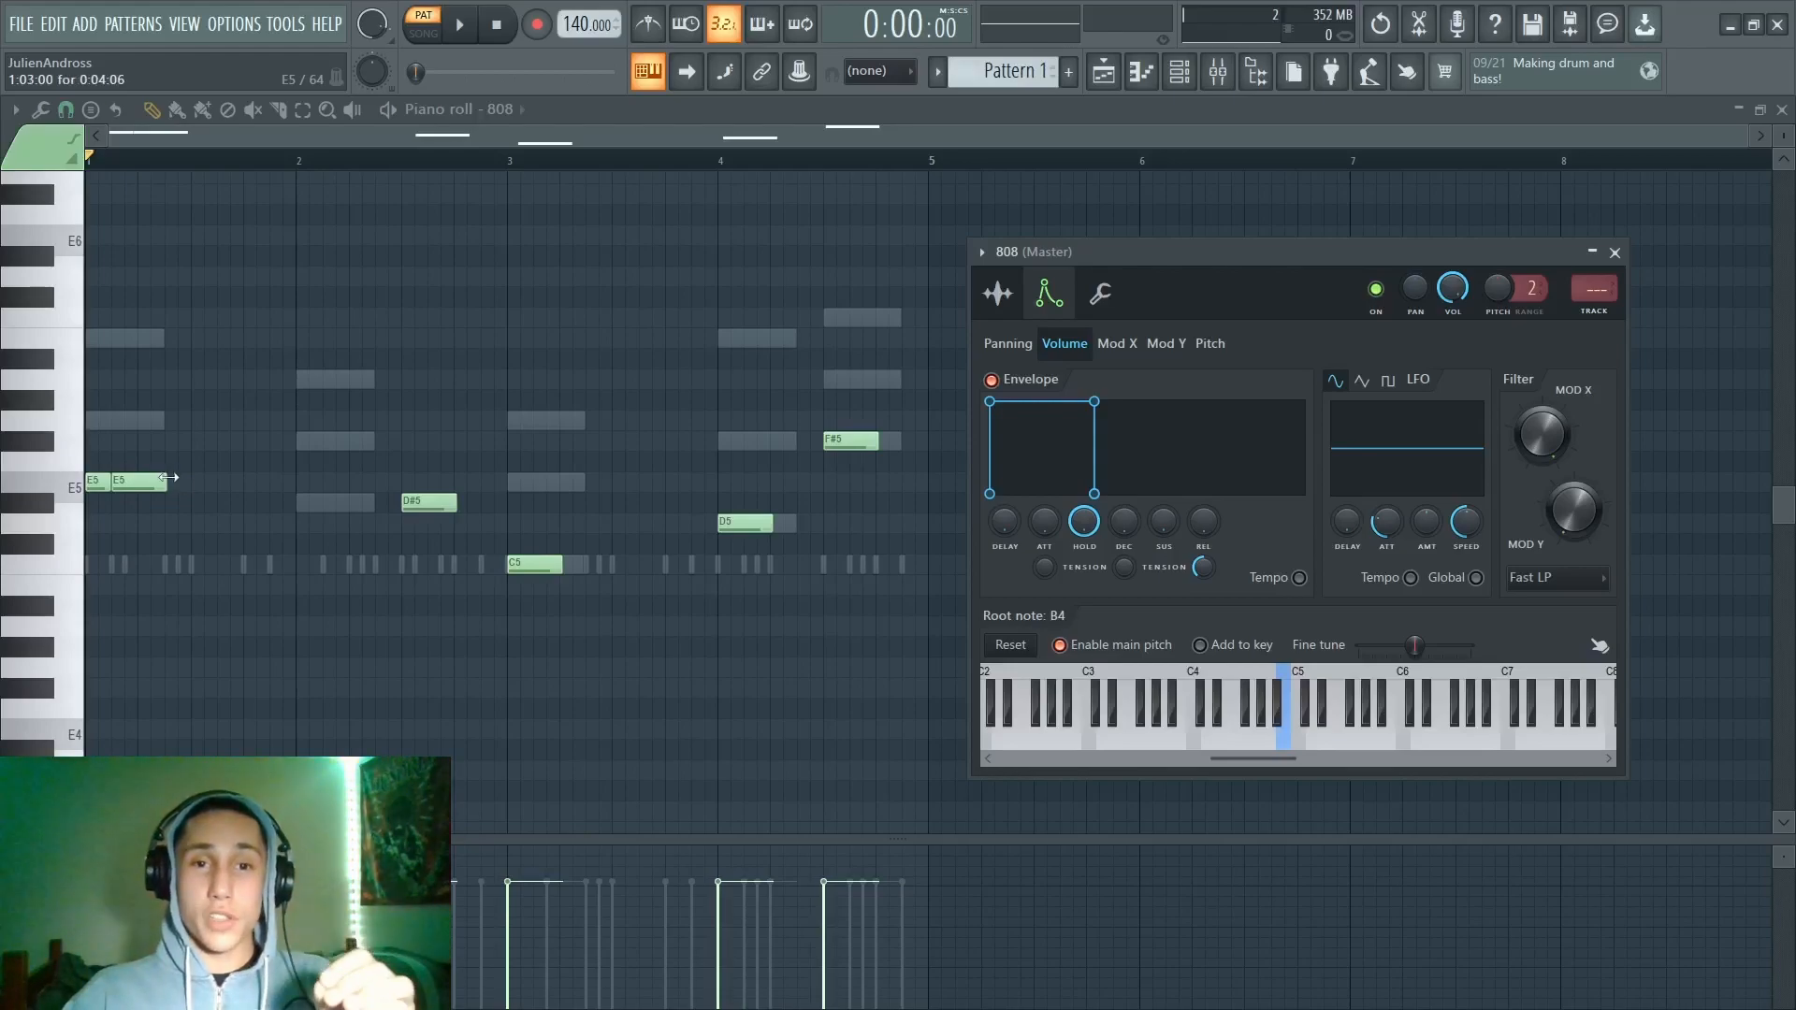
# Step: Lengthen the second E5, the C5 and the D5 notes of the 808 bassline, playing the pattern to check the sustain
pyautogui.press('space')
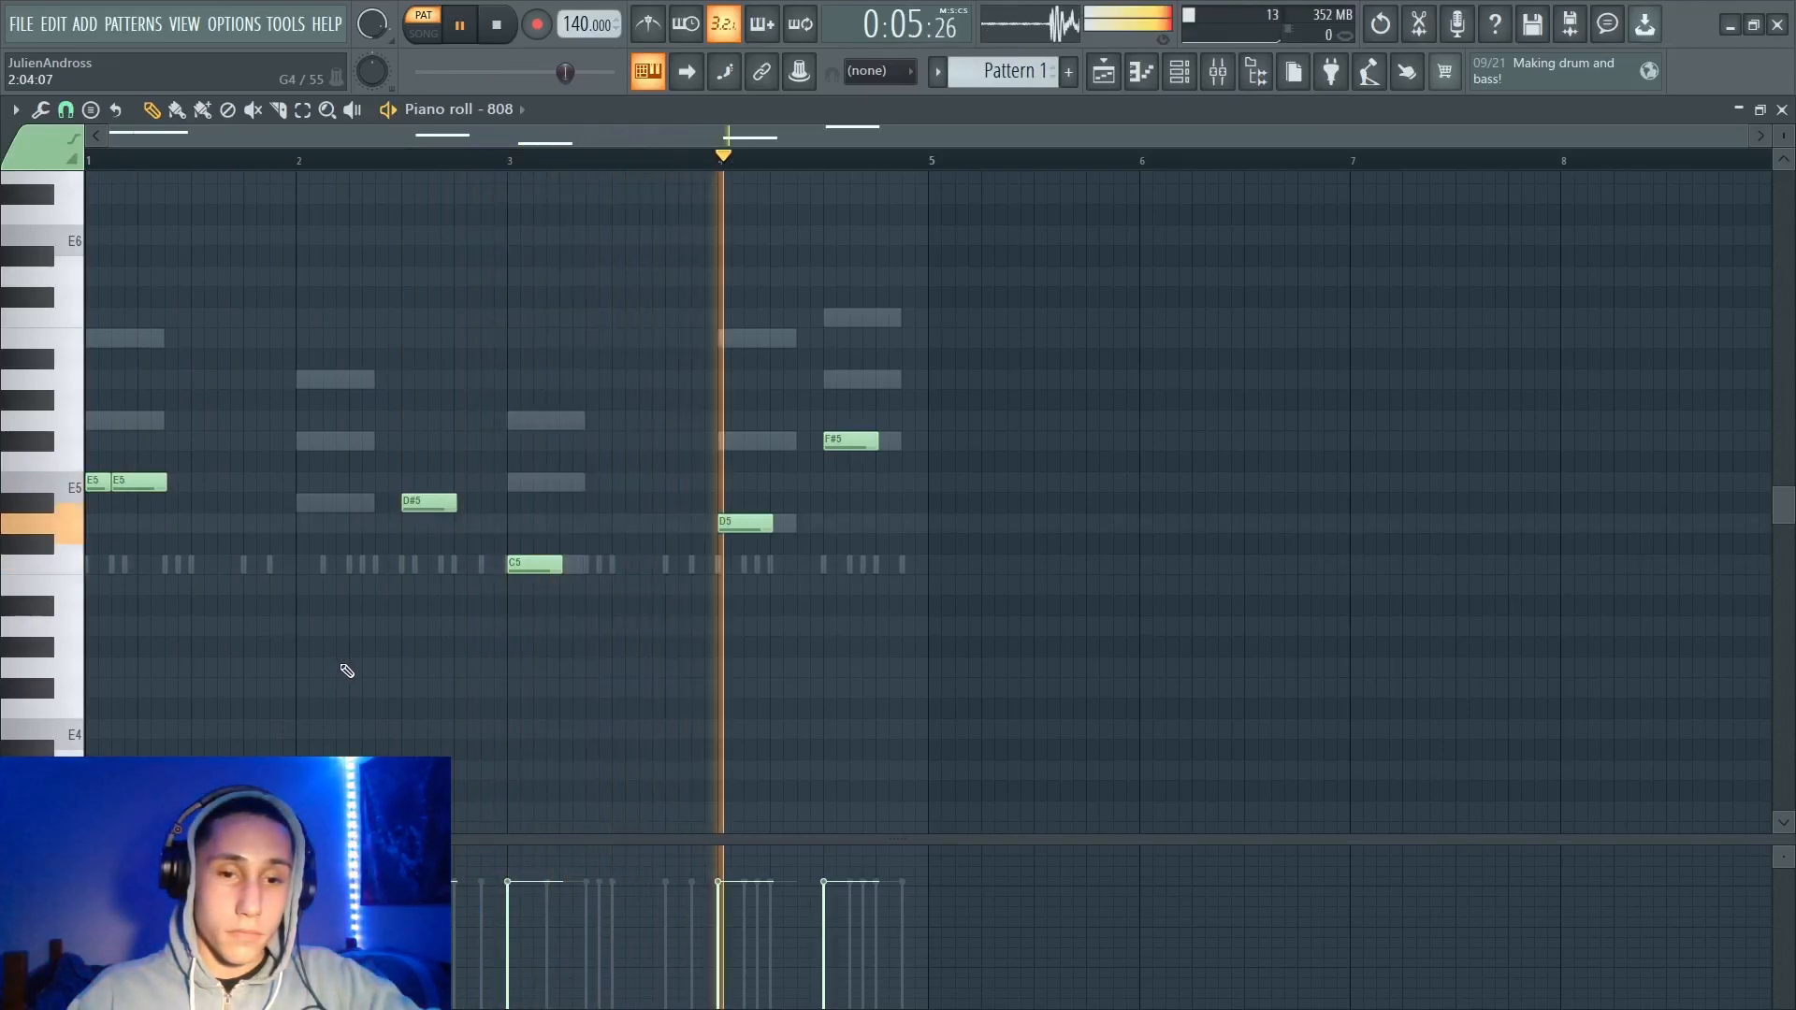
pyautogui.press('space')
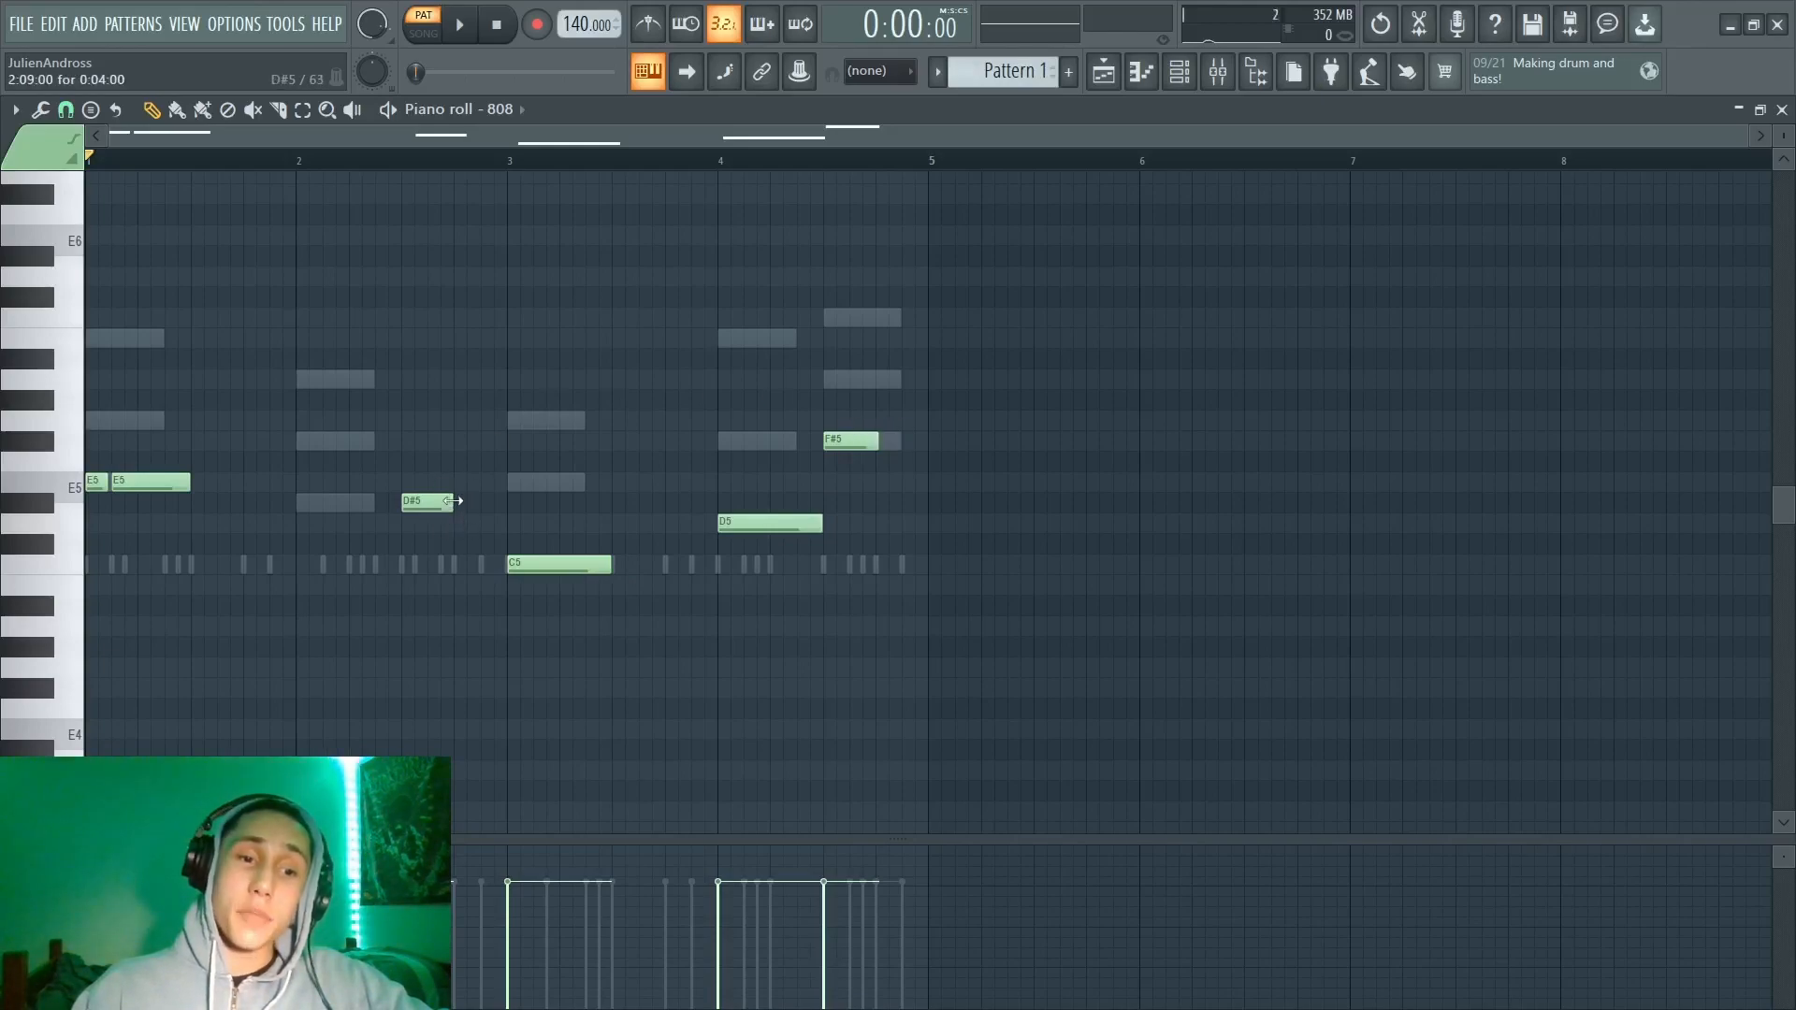
pyautogui.press('space')
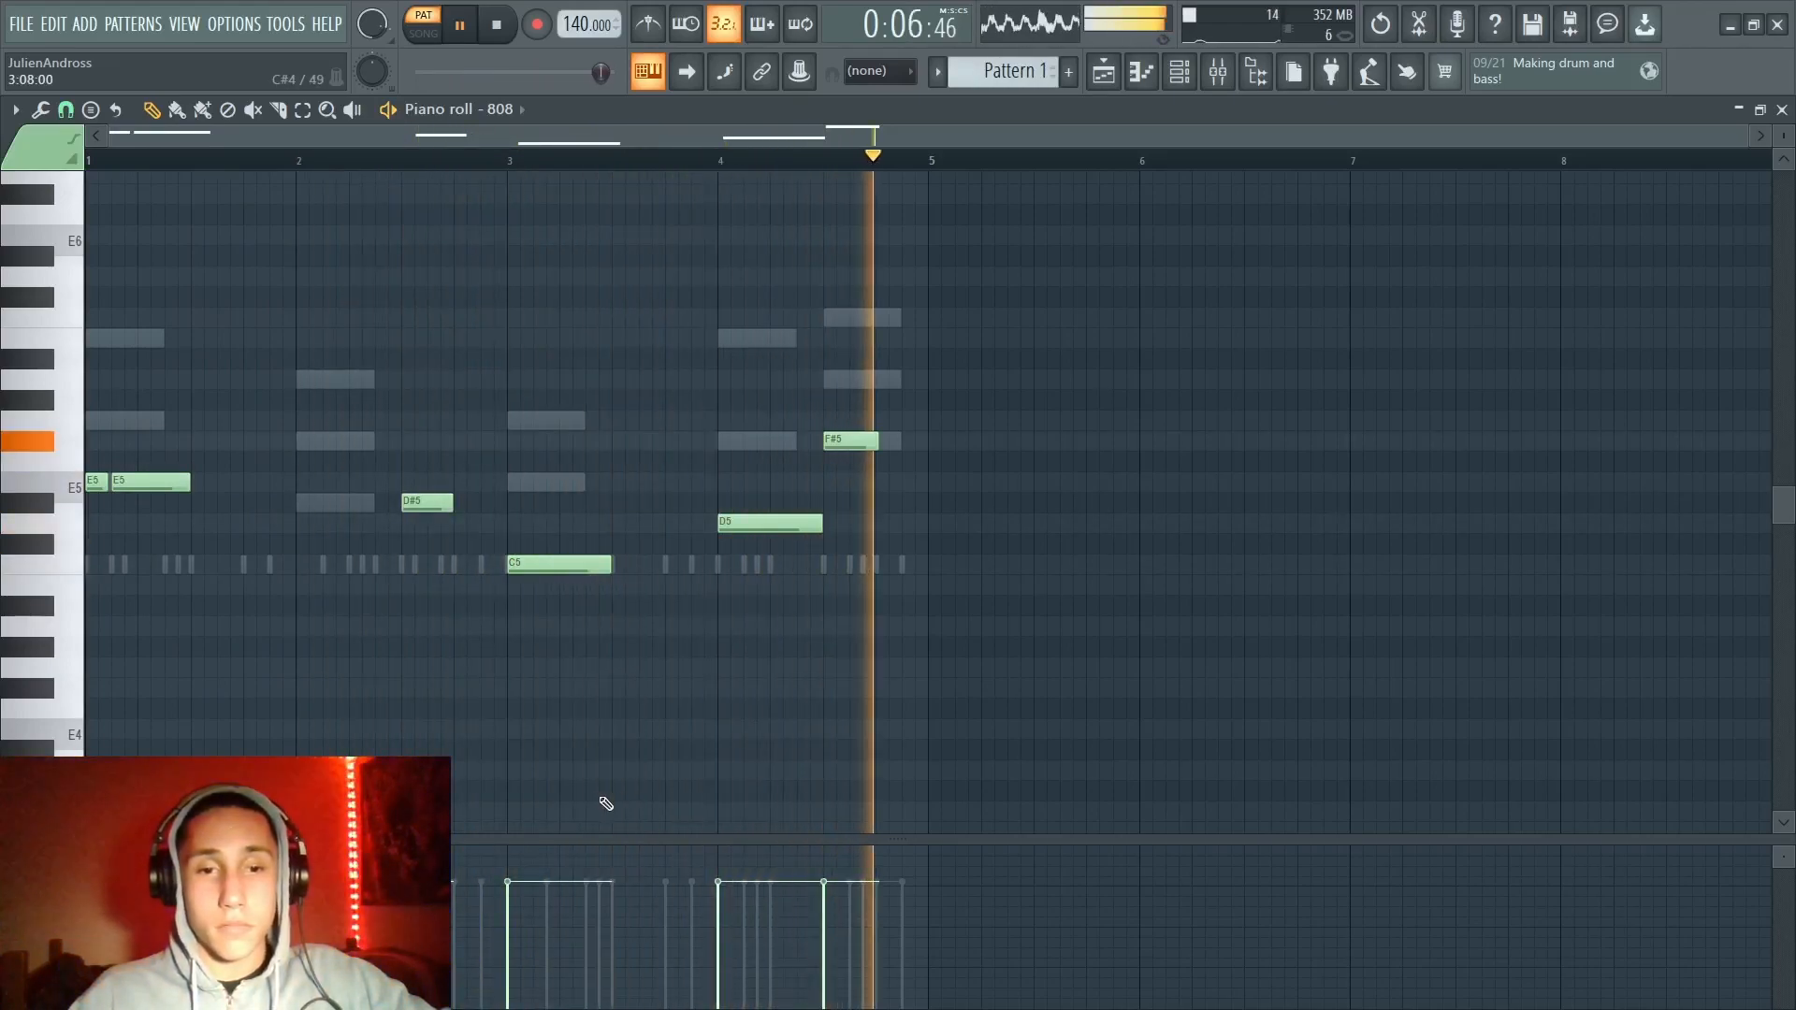
pyautogui.press('space')
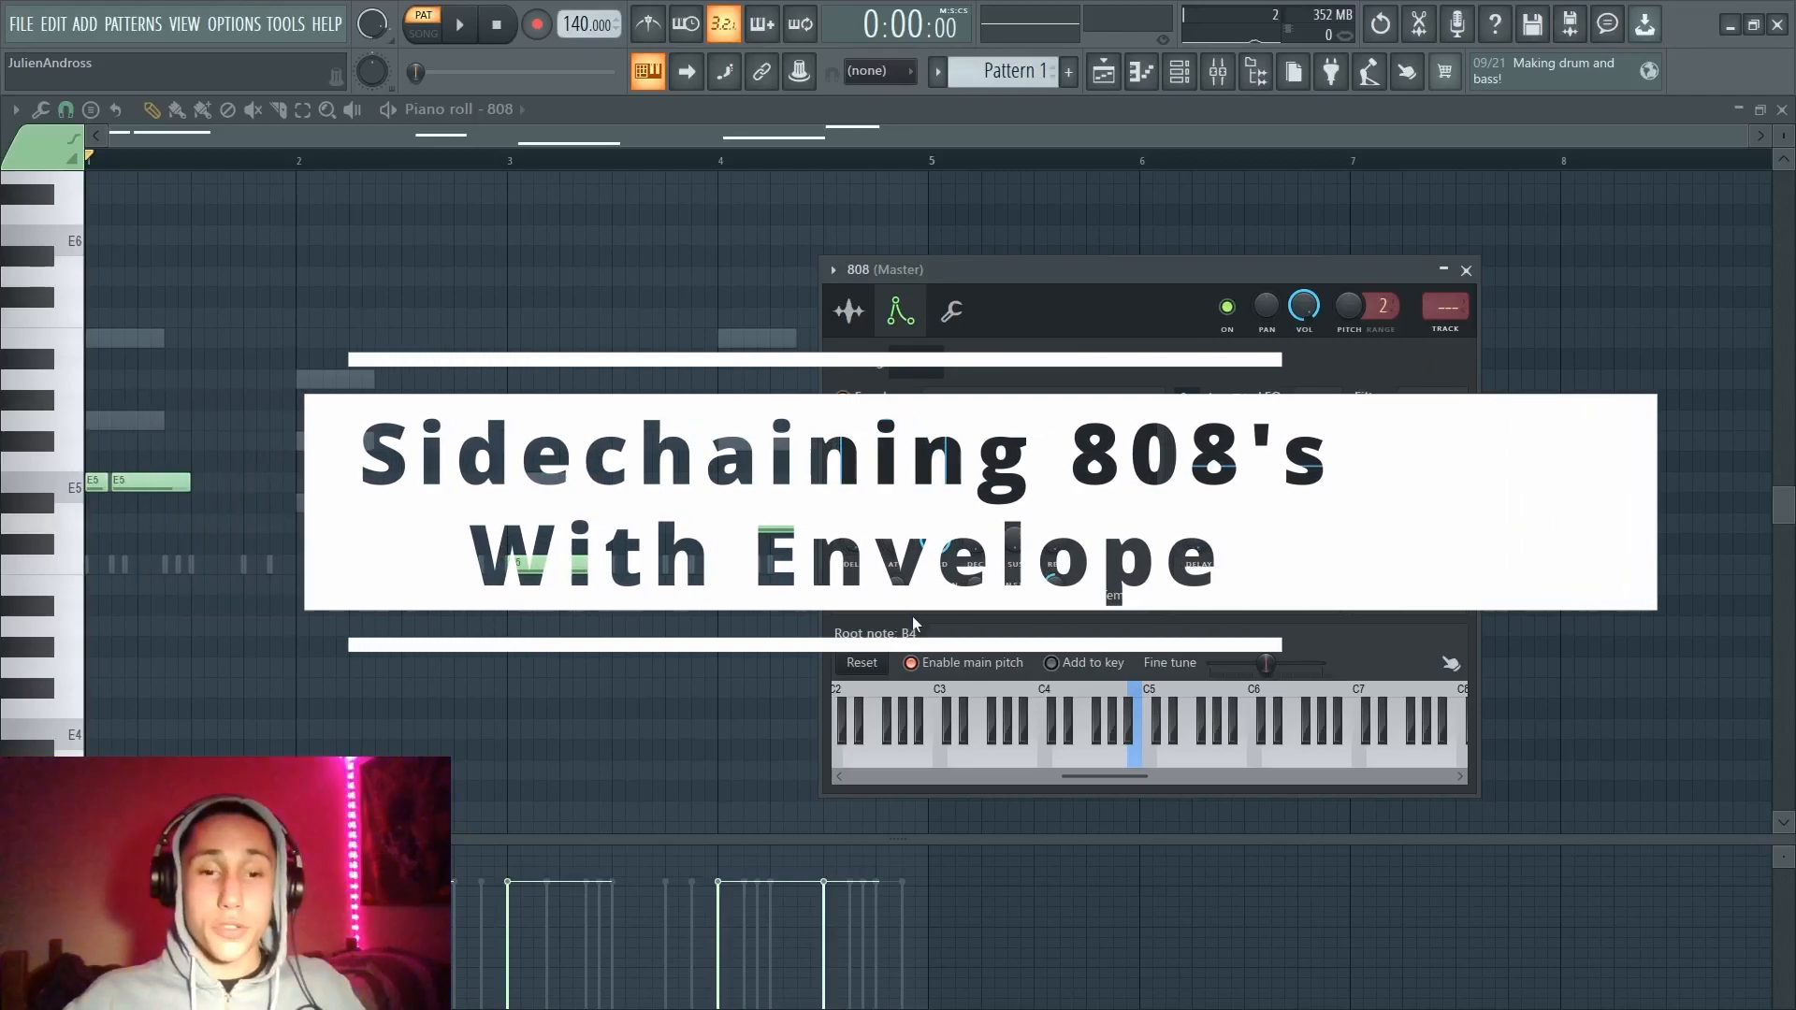
# Step: Raise the attack of the 808's volume envelope slightly and play the pattern to hear the softened onset
pyautogui.moveTo(896, 548)
pyautogui.mouseDown()
pyautogui.moveTo(896, 598)
pyautogui.moveTo(894, 546)
pyautogui.mouseUp()
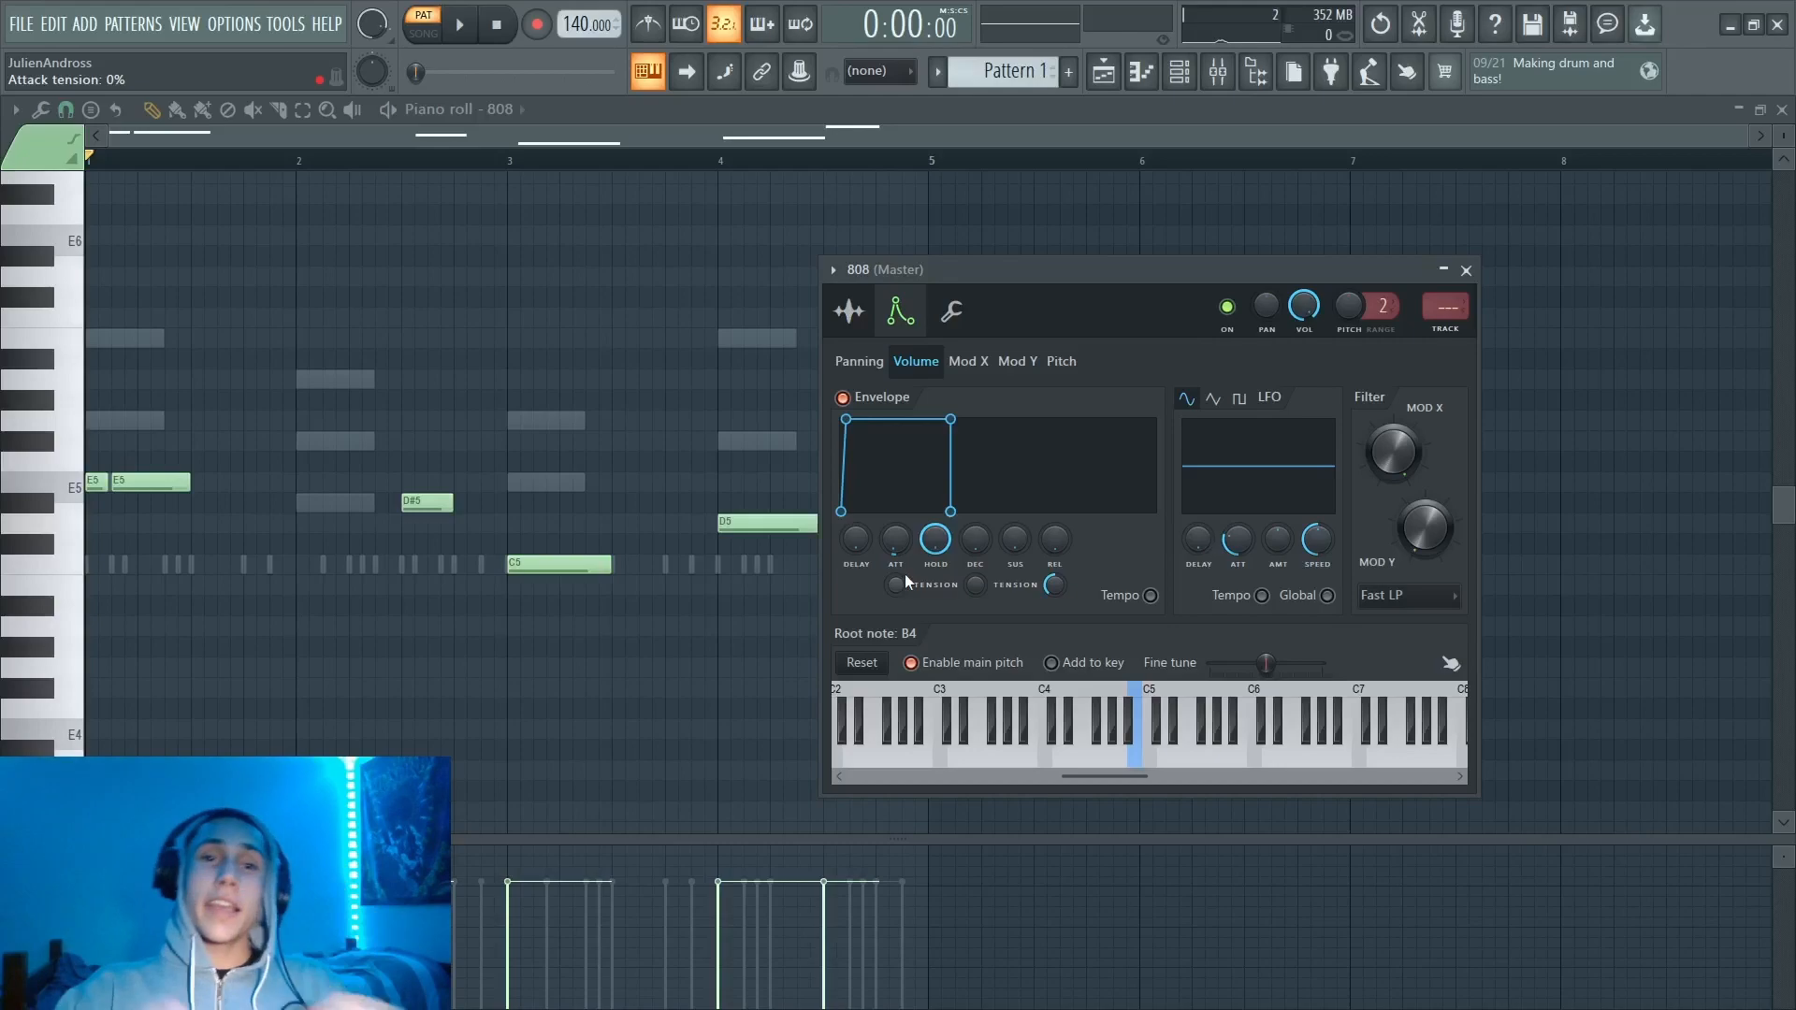
pyautogui.press('space')
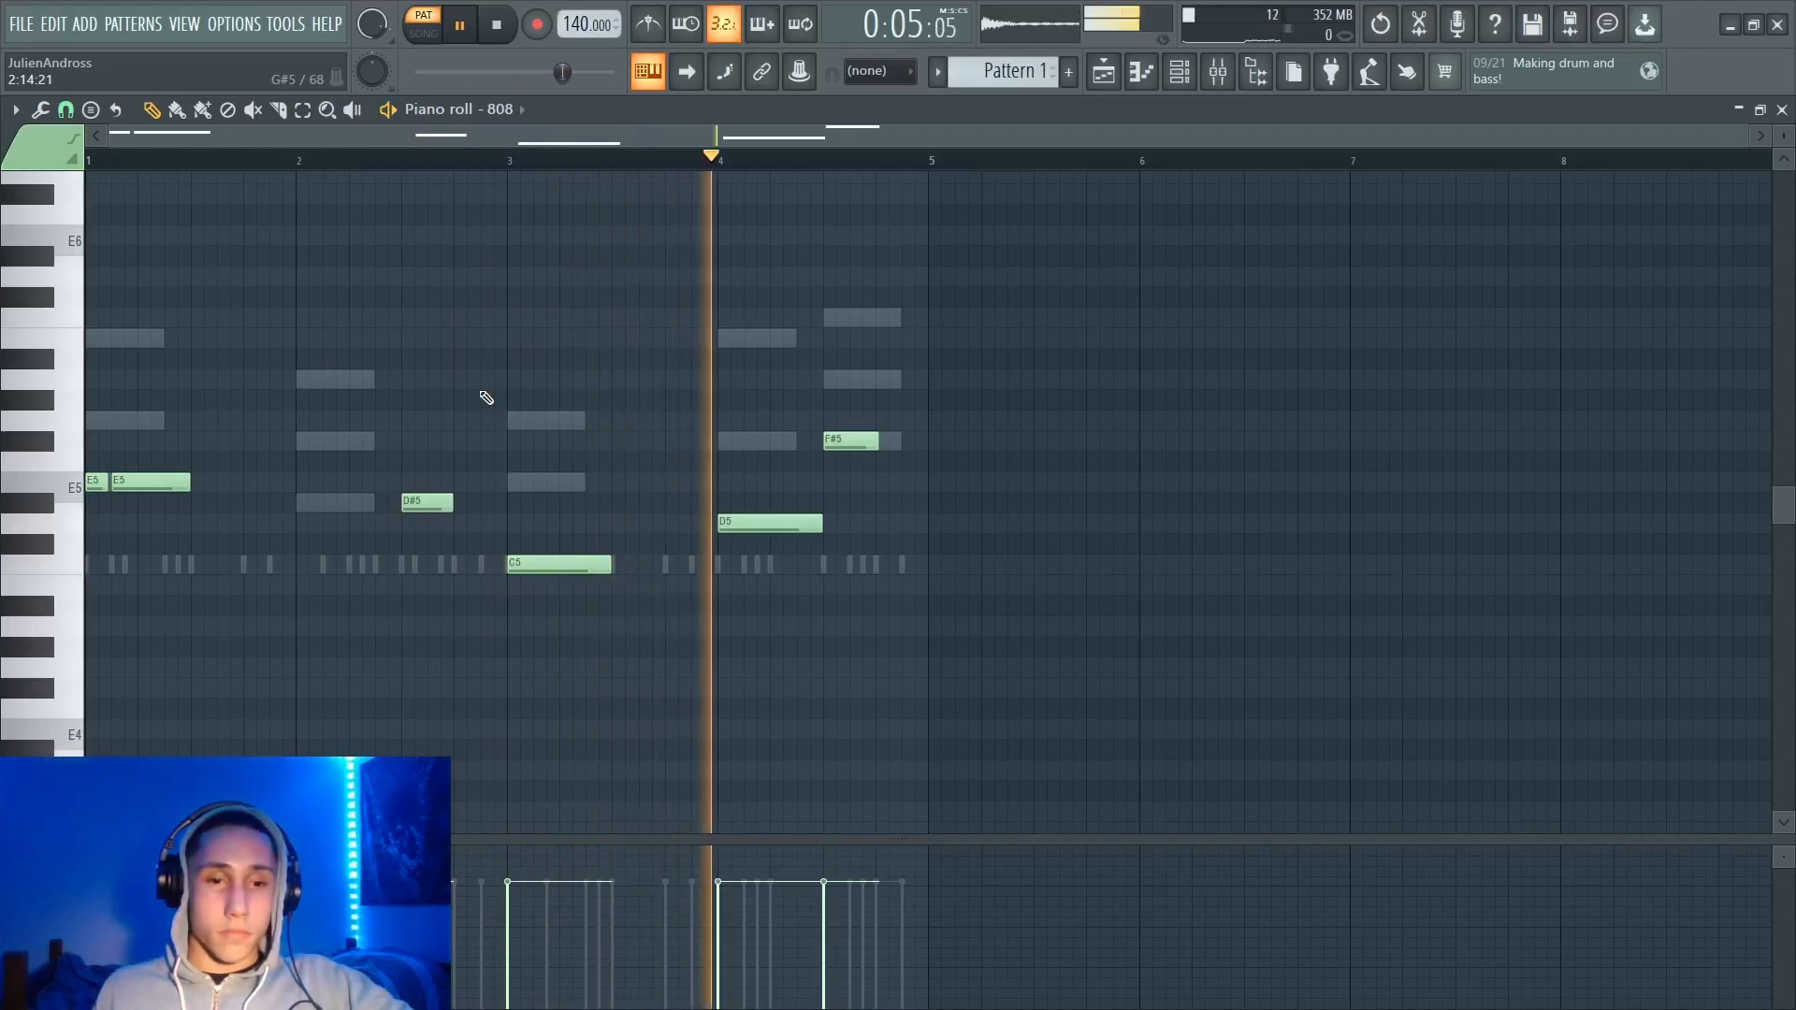
pyautogui.press('space')
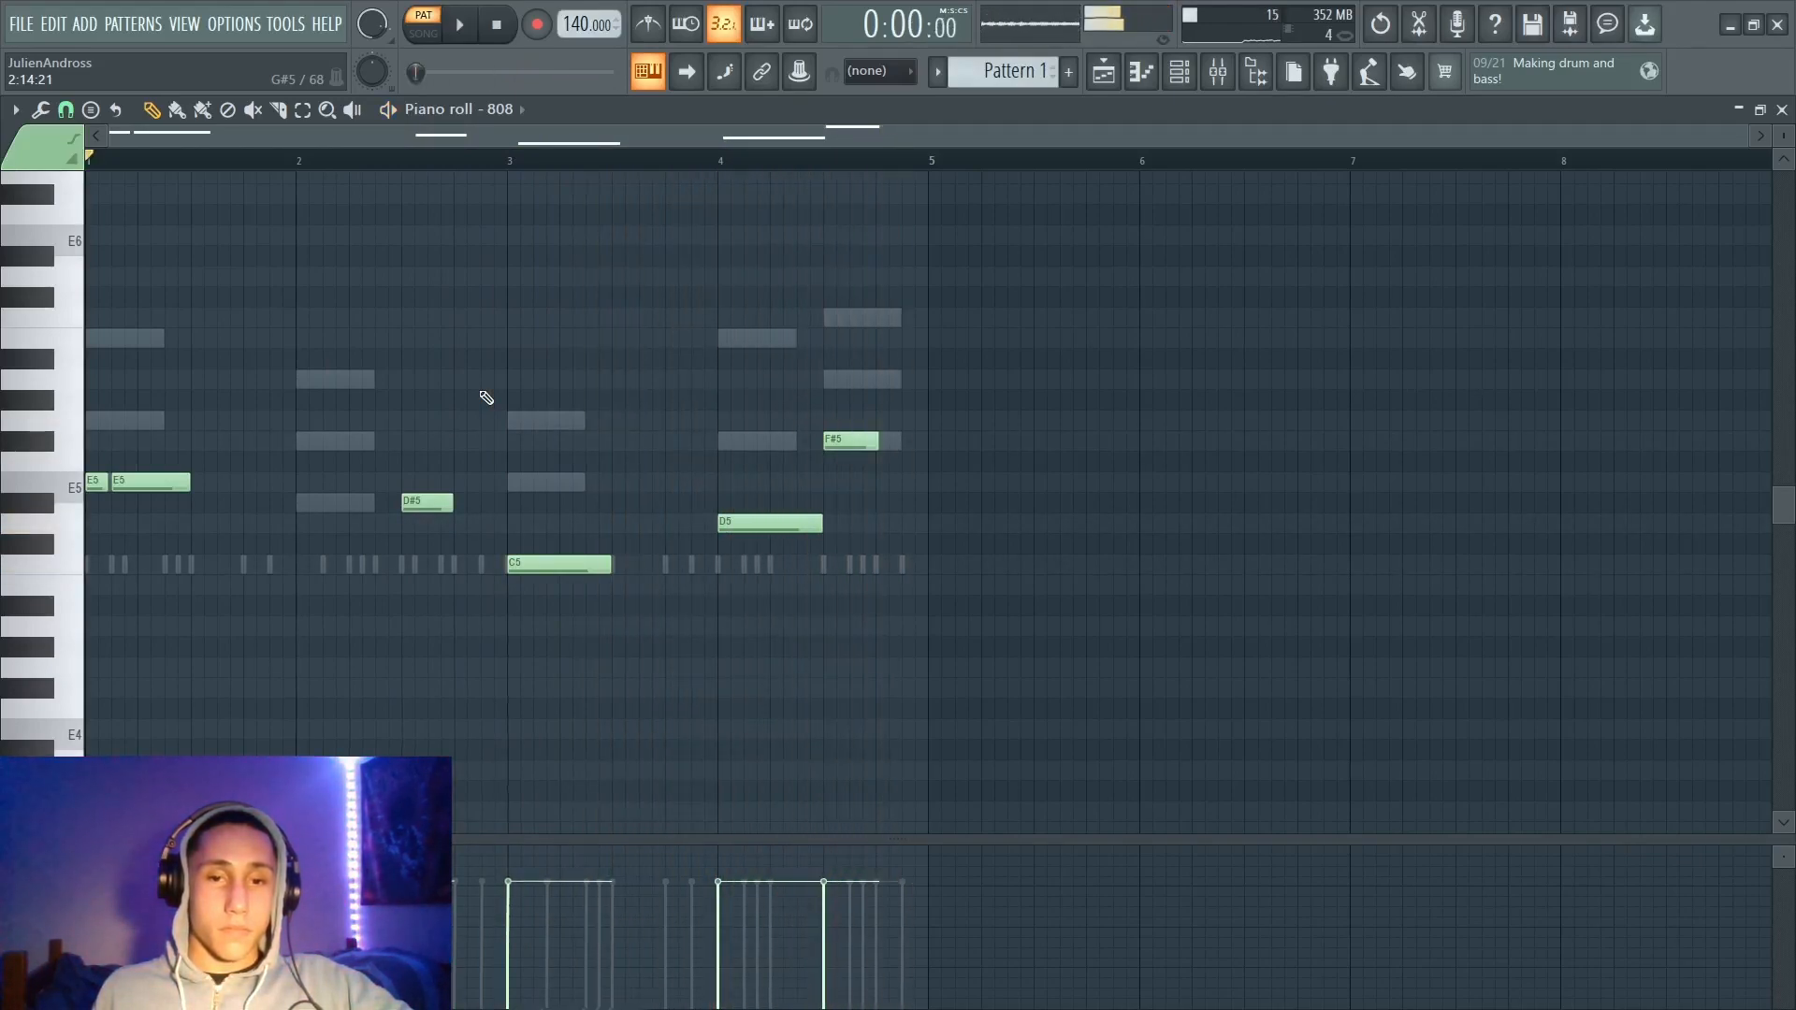